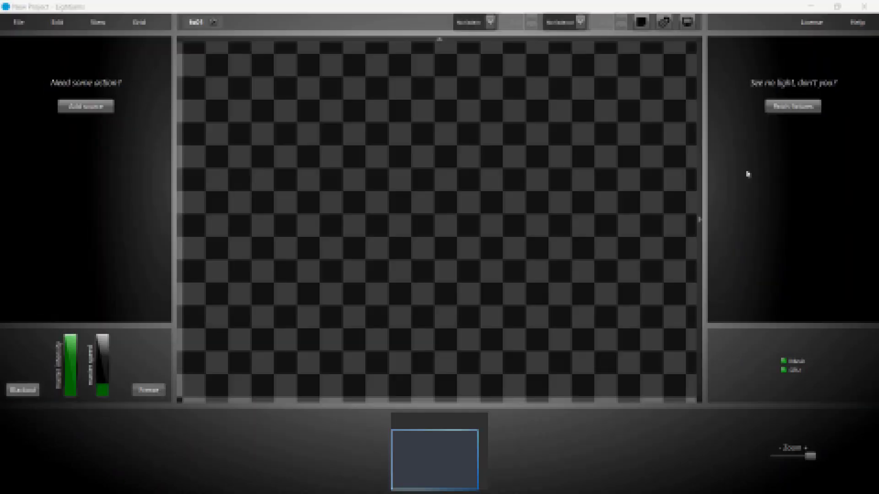
Step: Patch eight Generic RGB fixtures, A–H, from the RGB template and close the patch panel
click(783, 109)
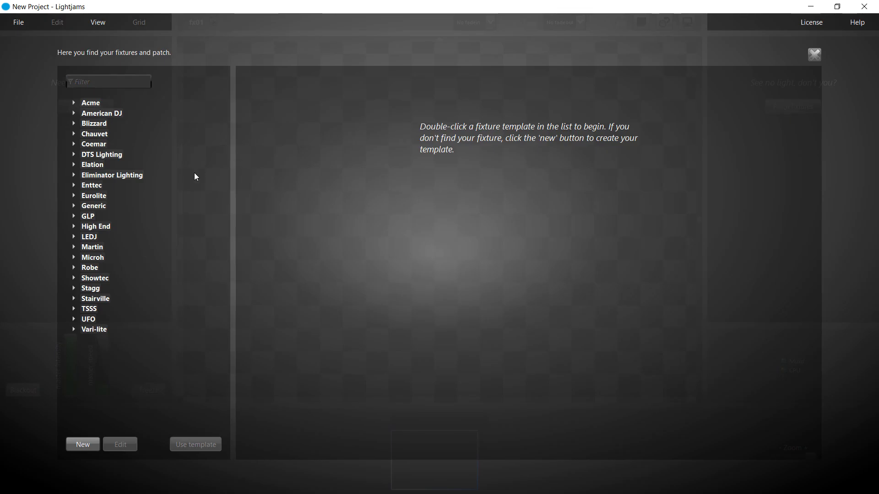
double_click(97, 206)
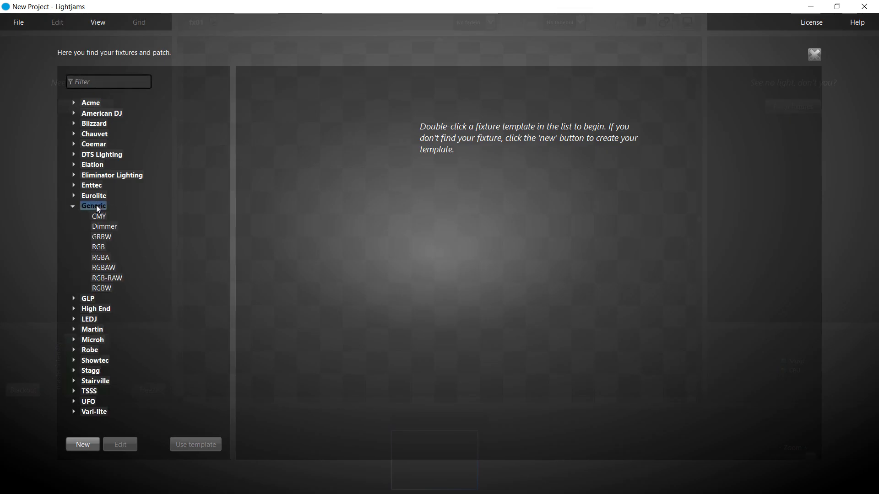
click(97, 249)
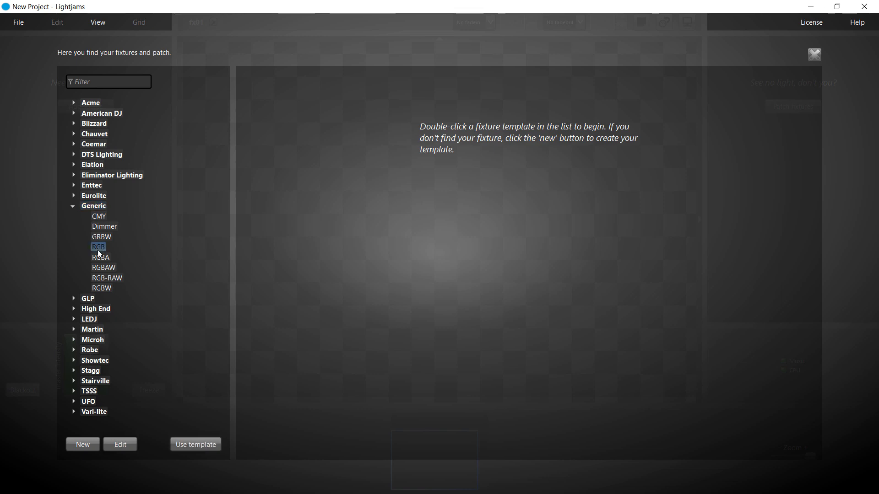
click(193, 448)
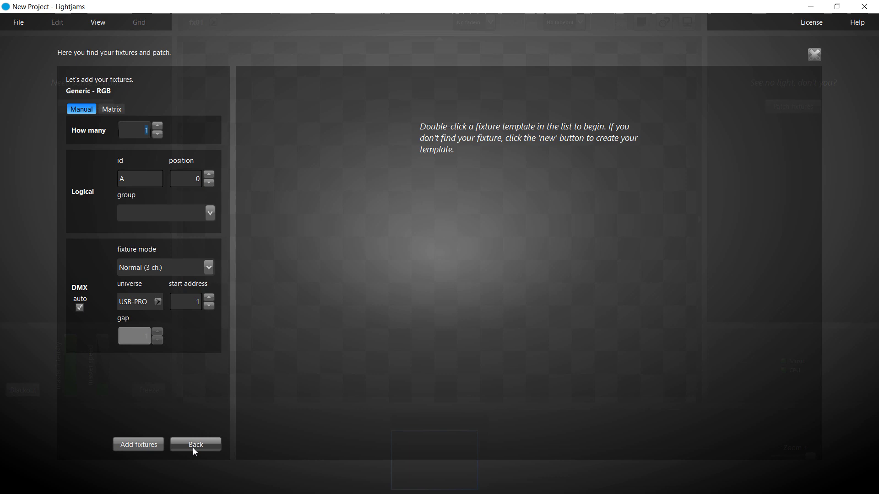
click(161, 127)
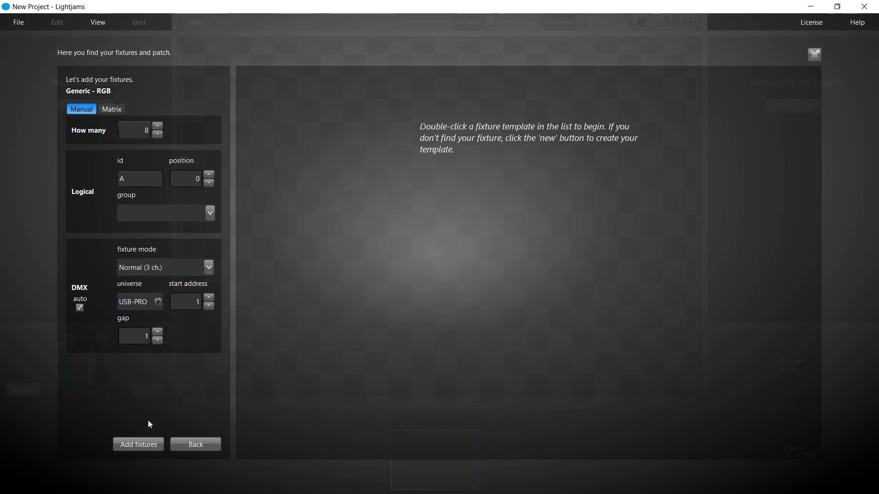
click(148, 448)
click(147, 444)
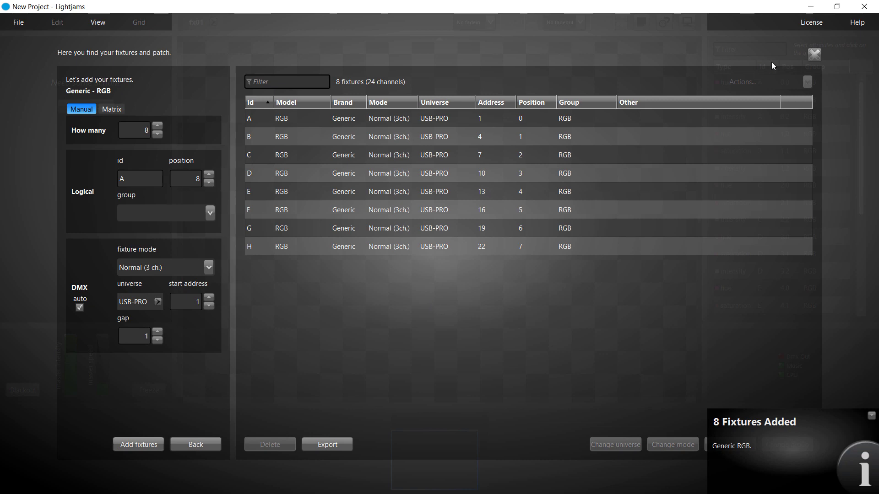
click(813, 55)
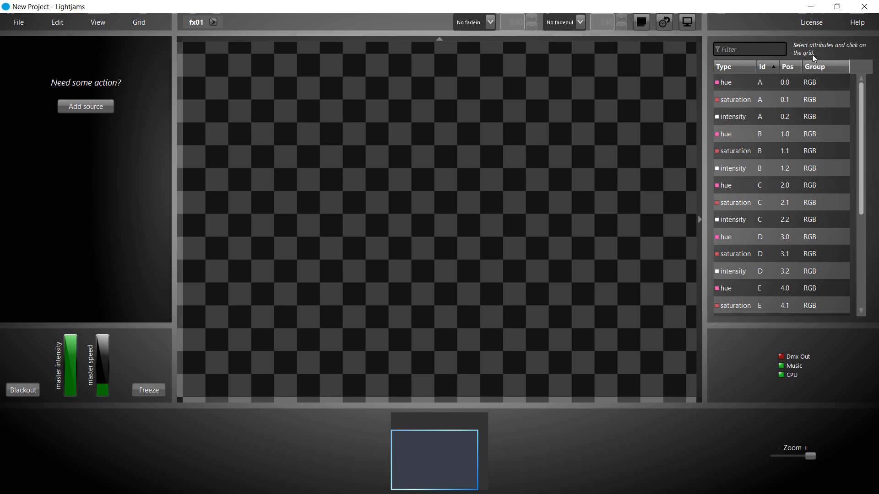
Step: Rename grid fx01 to 'layout' in the Grids overview and return to the grid
click(100, 22)
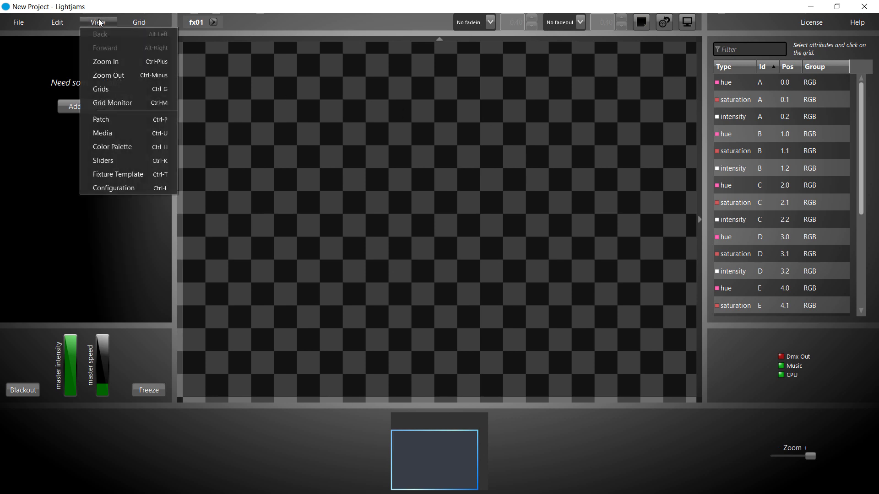
click(102, 89)
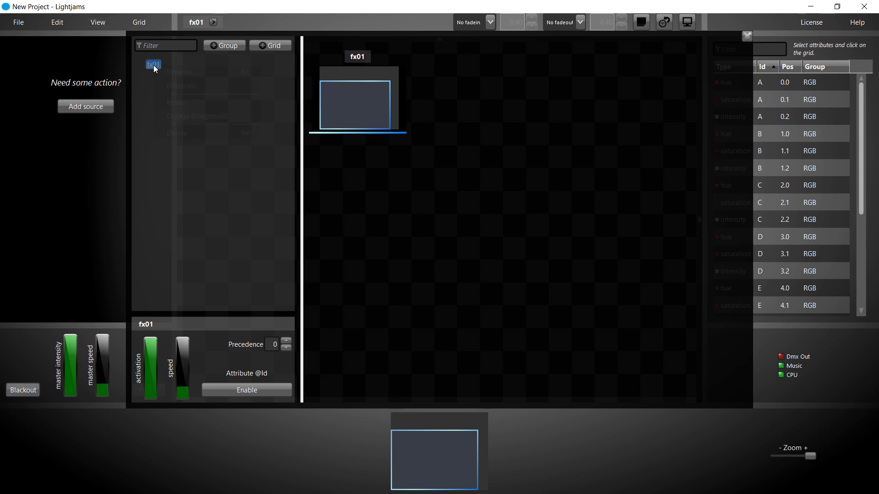
click(170, 73)
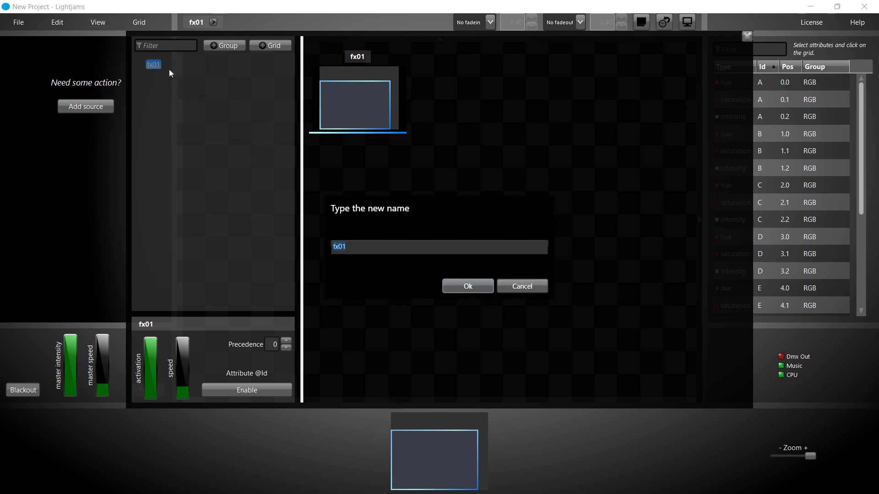
text(layout)
key(Return)
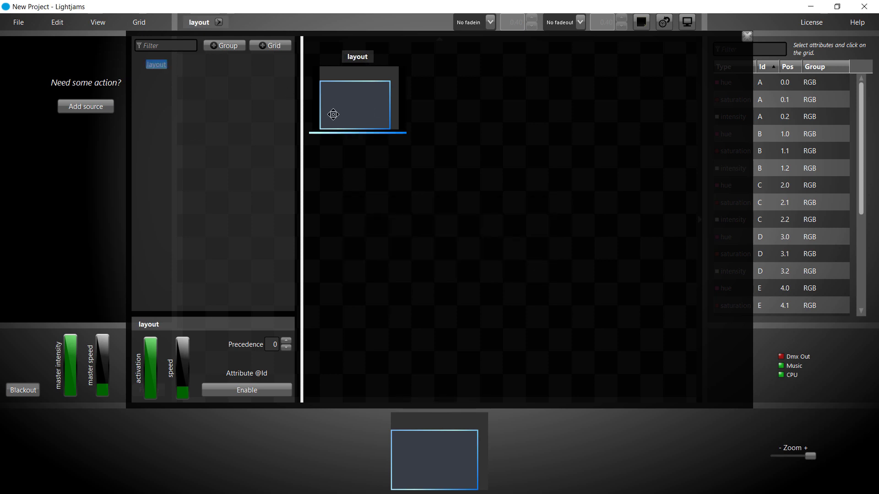
double_click(333, 114)
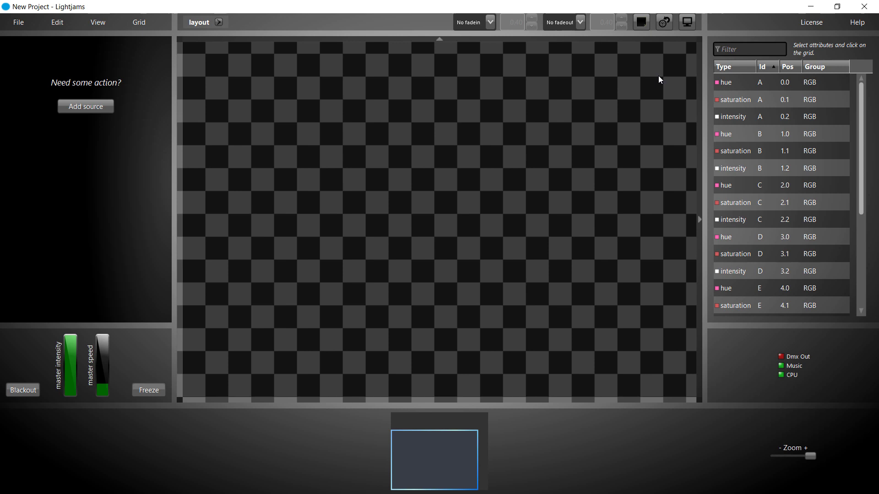
Step: Filter attributes by 'int' and place all eight intensities as upward columns of height 4
click(725, 50)
text(int)
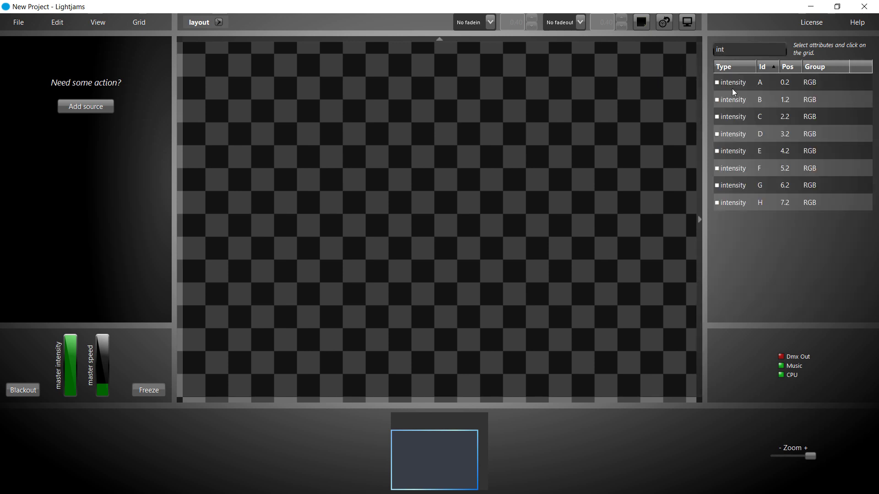
click(734, 88)
click(813, 53)
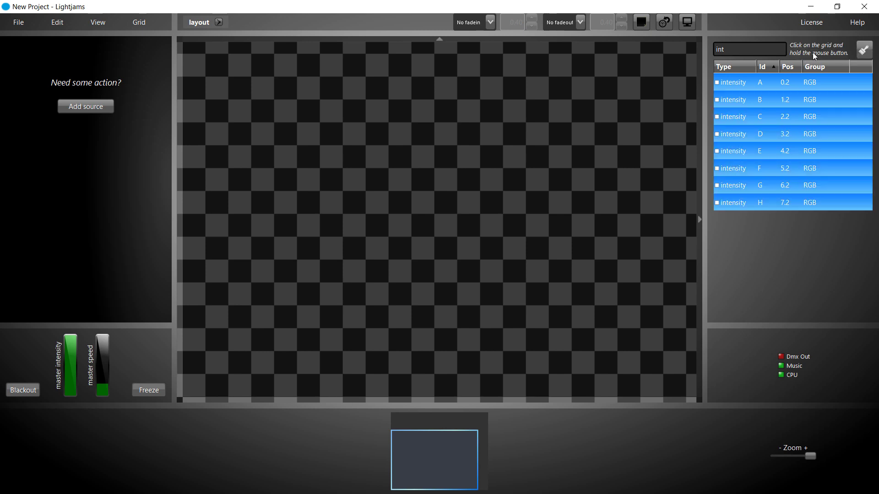
click(862, 51)
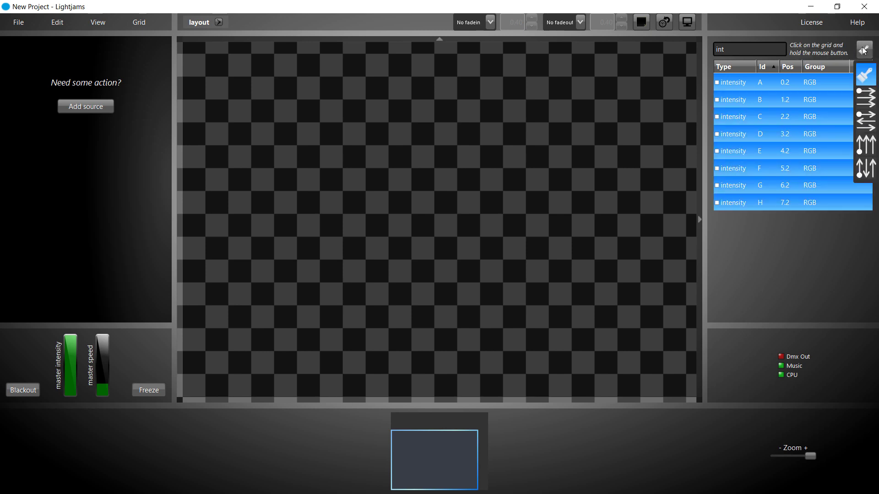
click(863, 146)
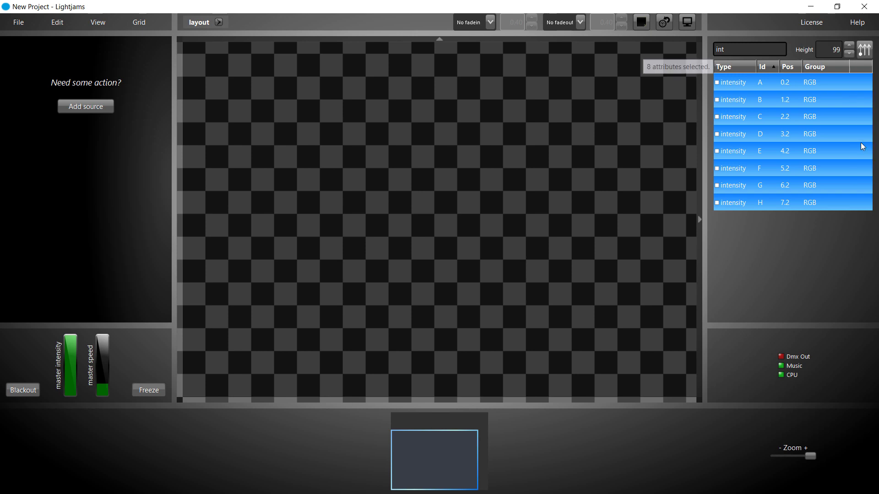
double_click(834, 51)
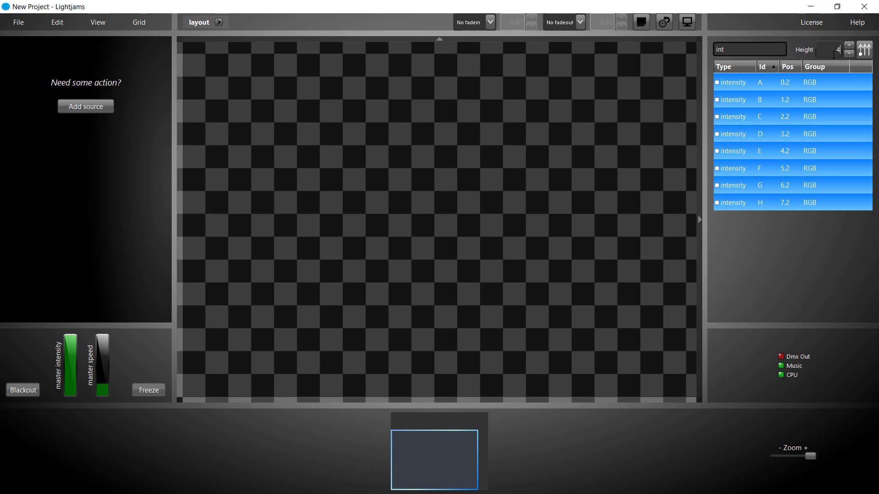
click(264, 250)
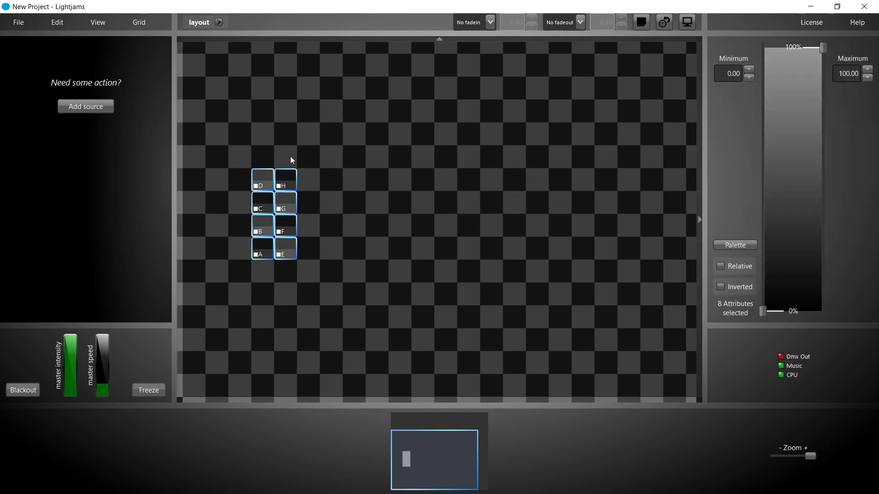
Step: Move the E–H intensity column further right on the layout grid
click(291, 157)
drag(287, 169, 287, 262)
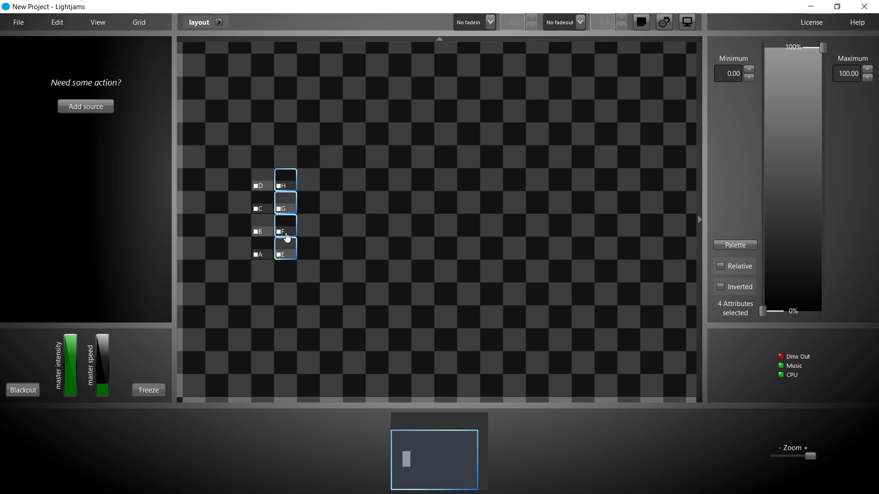
drag(289, 224, 375, 224)
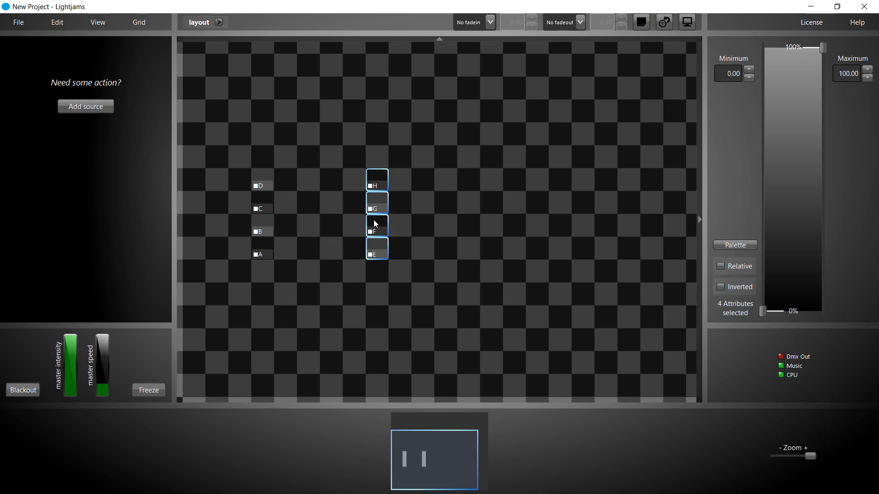
Step: Open a monitor preview of the layout grid, sized to the top right
click(686, 27)
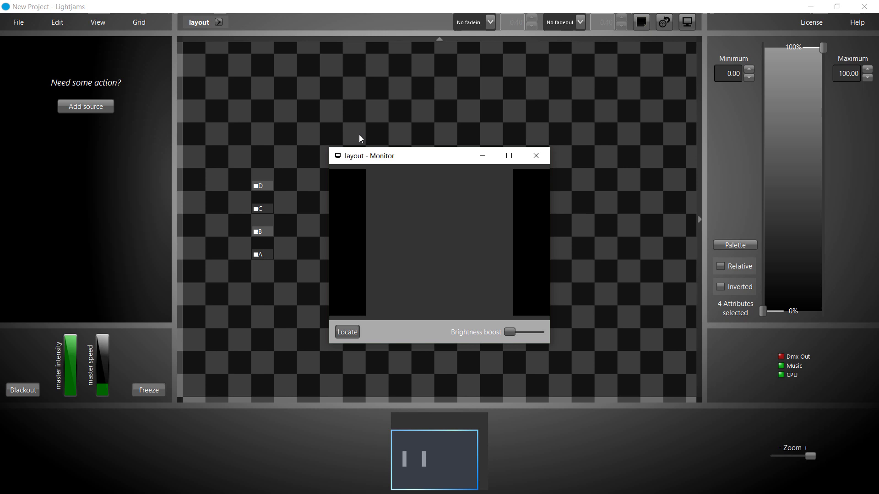
drag(329, 146, 588, 65)
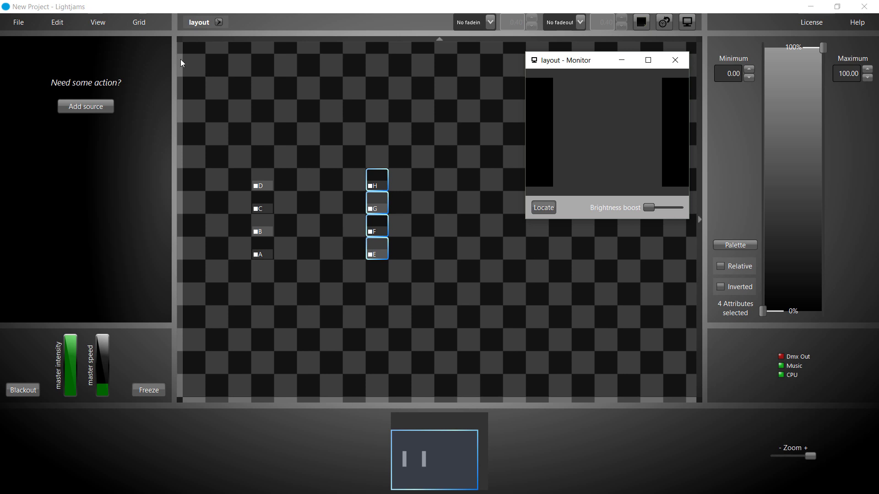
click(102, 24)
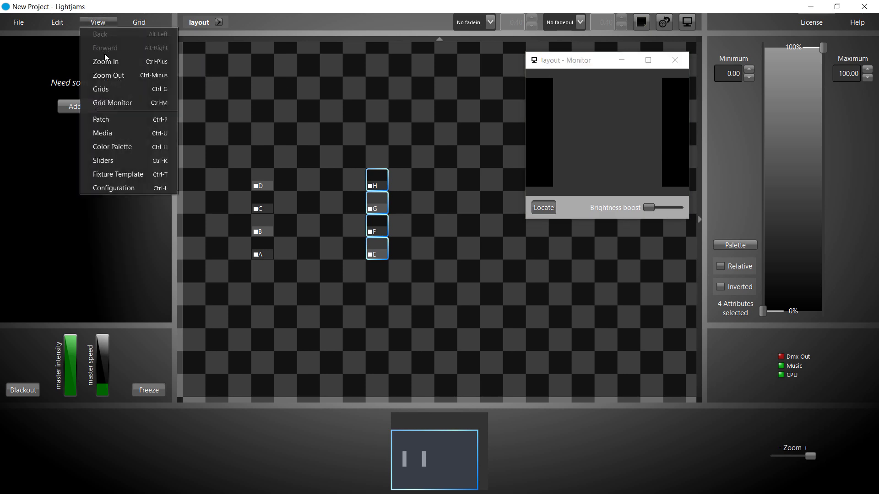
Step: Add a new grid group and rename it 'effects'
click(106, 92)
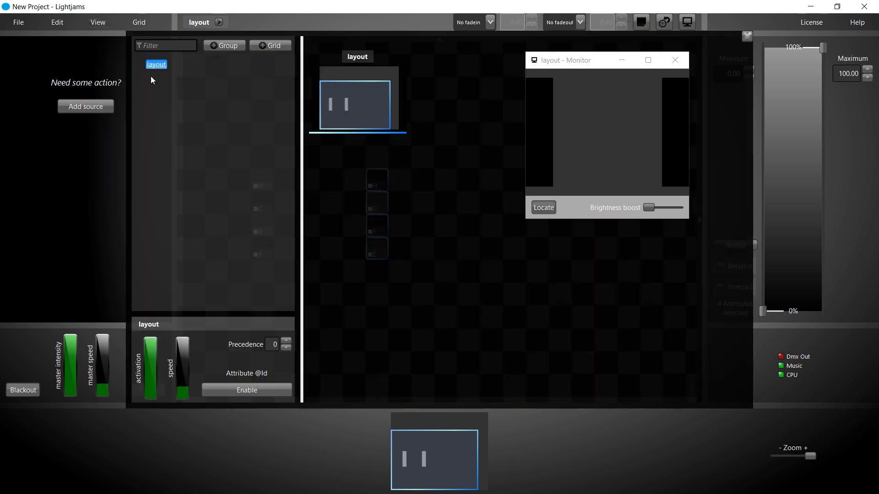
click(221, 50)
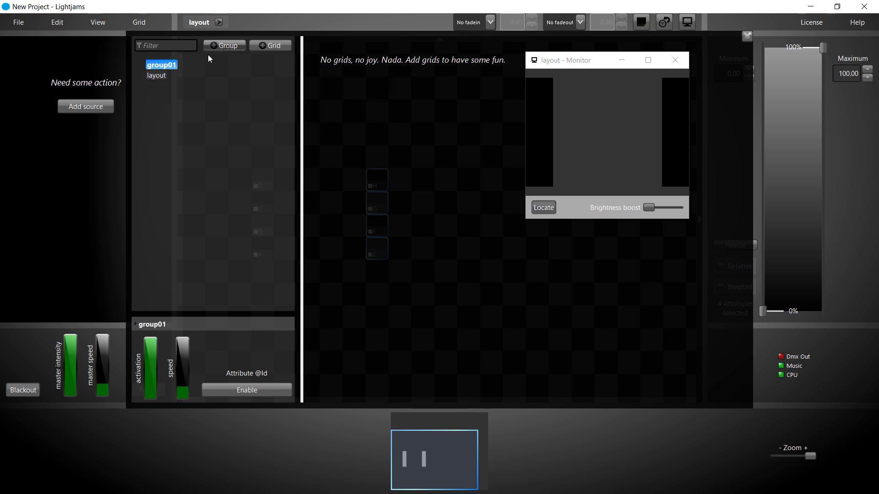
right_click(163, 65)
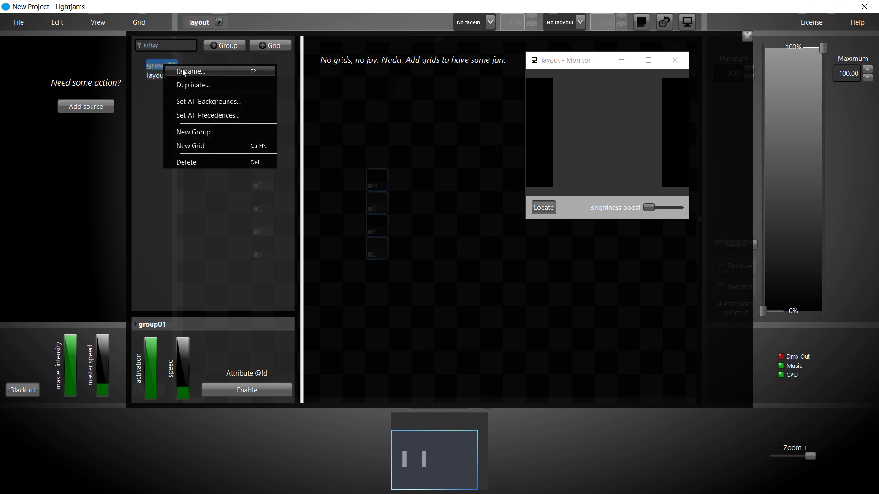
click(183, 71)
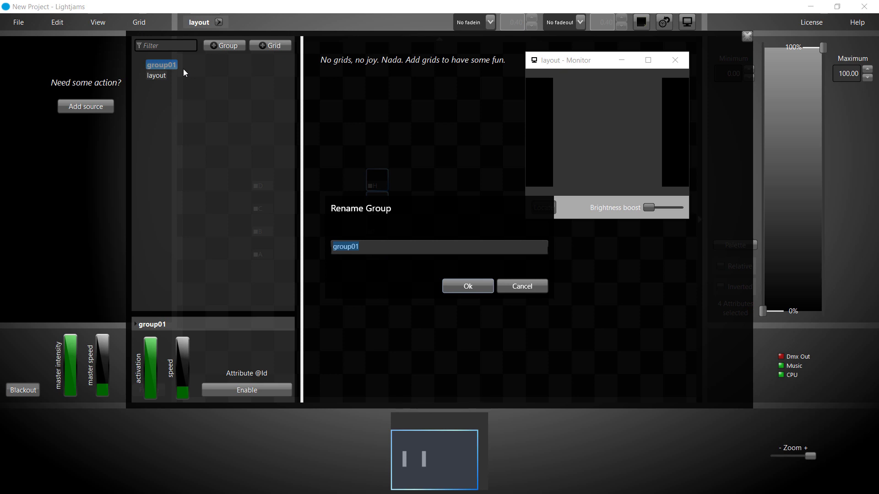
text(effects)
key(Return)
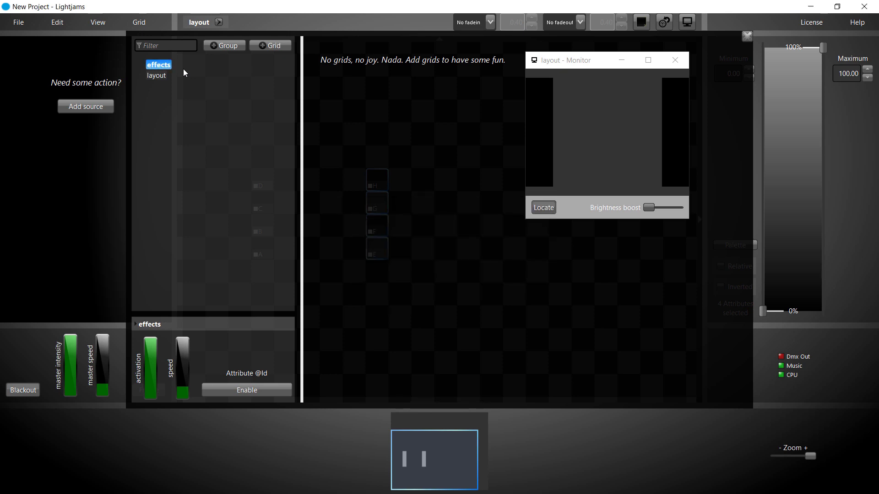
Step: Create a new grid fx01 inside the effects group and open it for editing
right_click(161, 65)
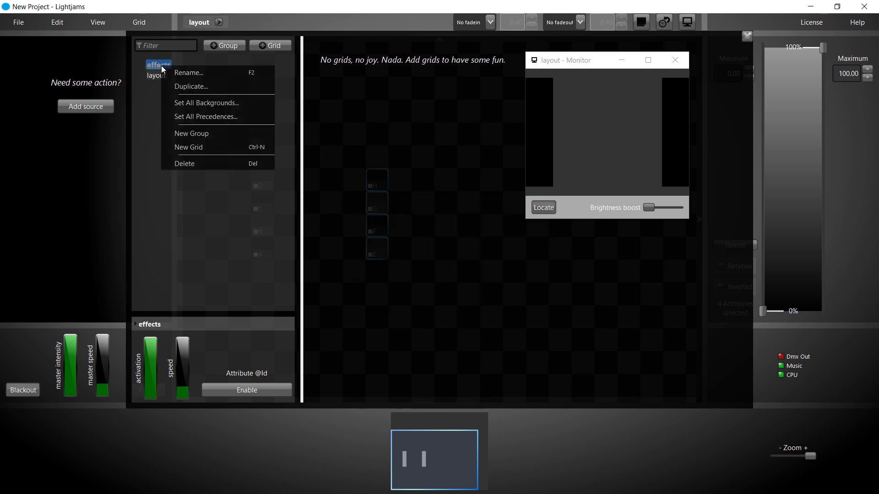
click(190, 147)
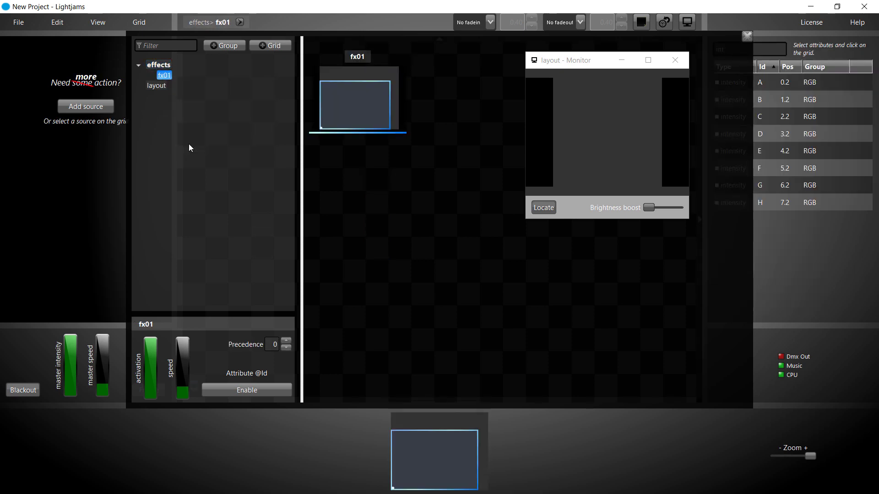
double_click(333, 111)
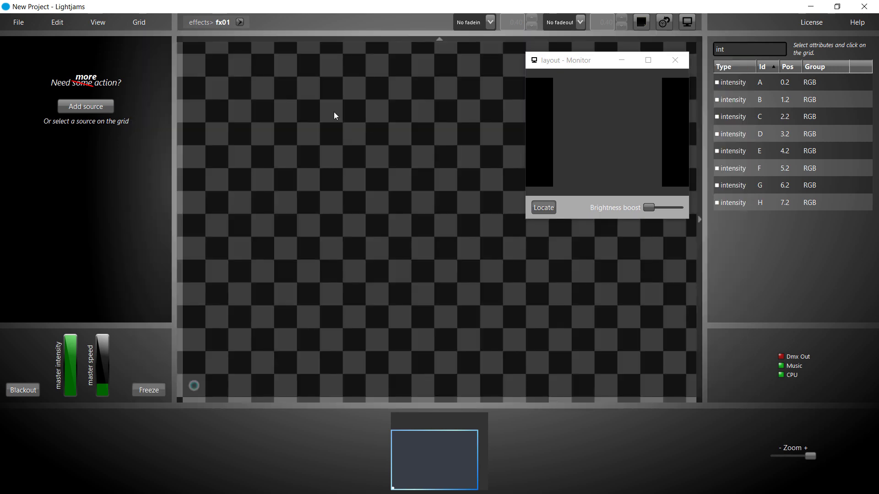
Step: Stack intensities A–H in fx01's left column and select the circle source below them
click(738, 87)
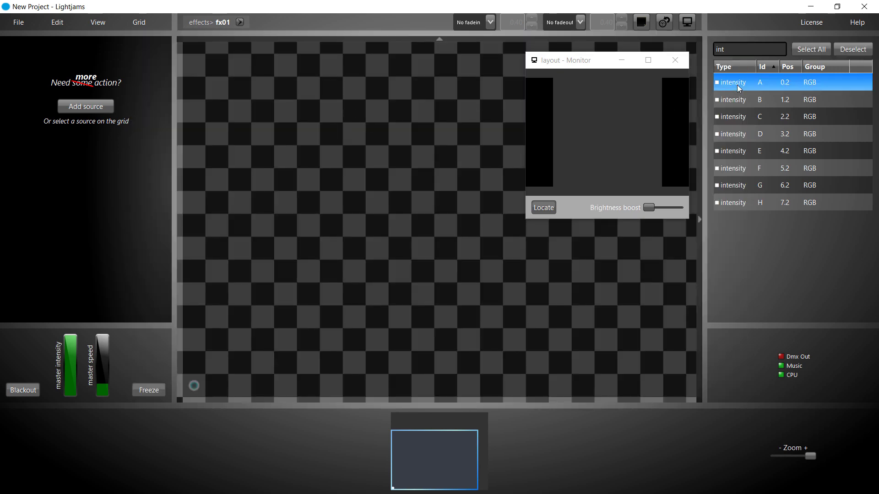
key(ctrl+a)
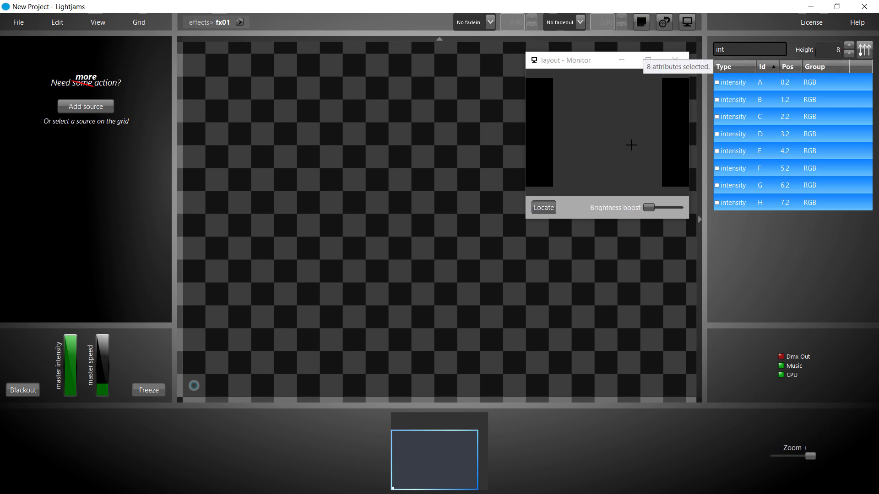
click(198, 319)
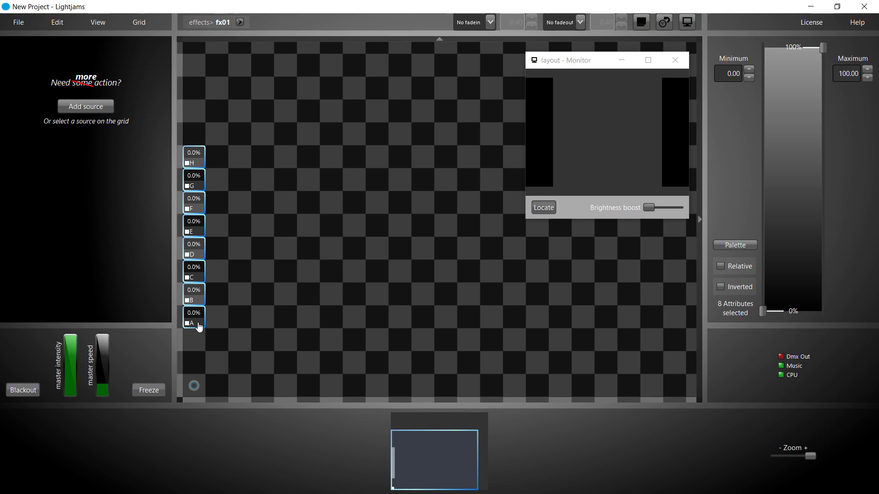
click(194, 387)
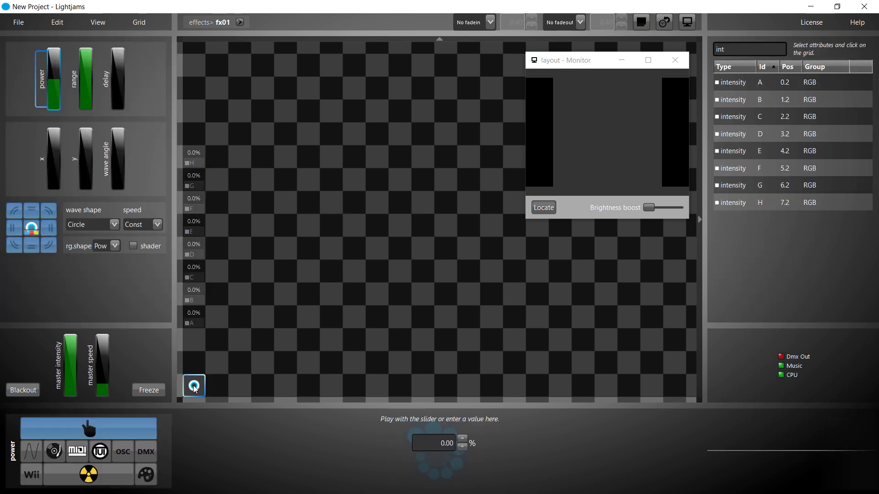
Step: Drive the circle source's power with a sine wave travelling in a single direction
click(31, 451)
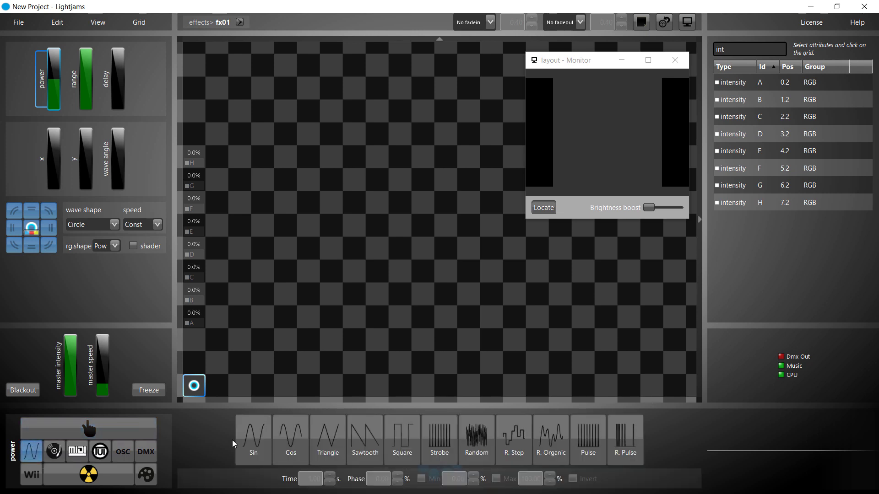
click(249, 444)
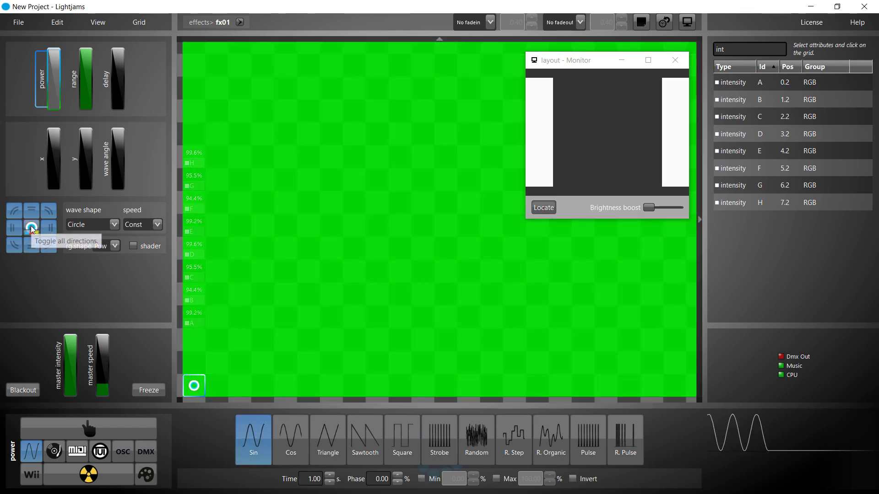
click(32, 228)
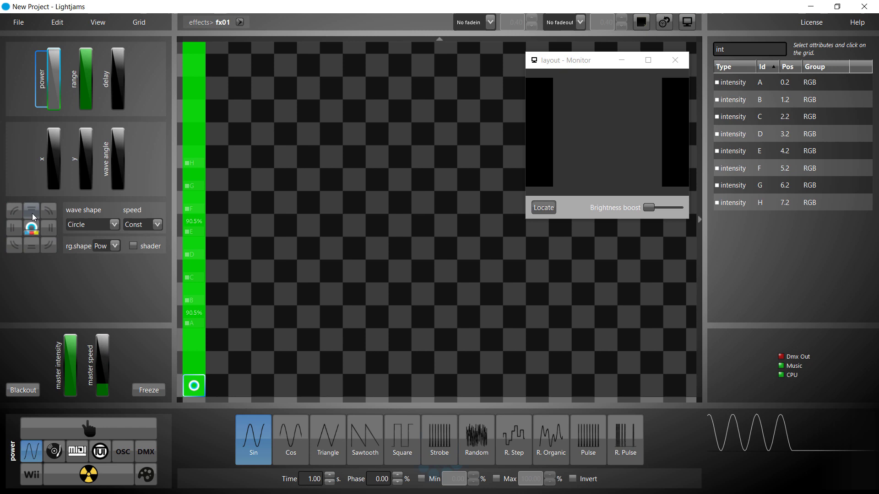
click(33, 213)
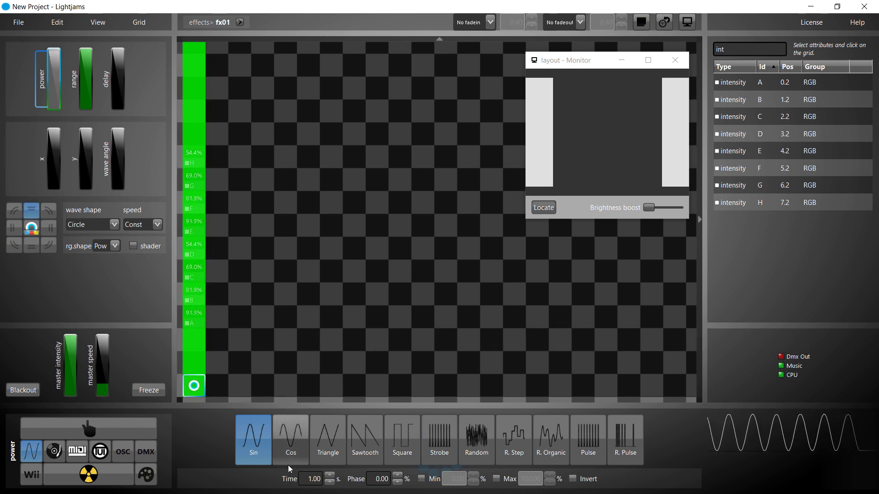
scroll(301, 481, up, 2)
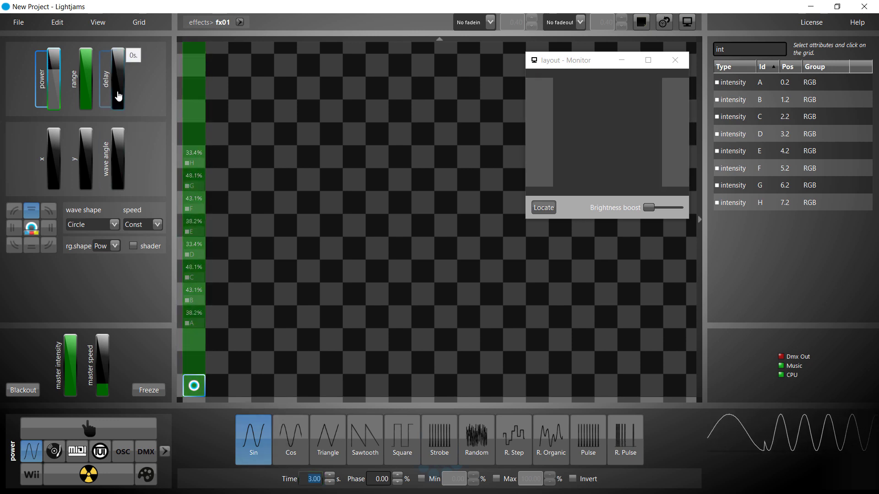
Step: Raise the circle source's delay to about 0.15 seconds
click(118, 96)
drag(118, 96, 118, 73)
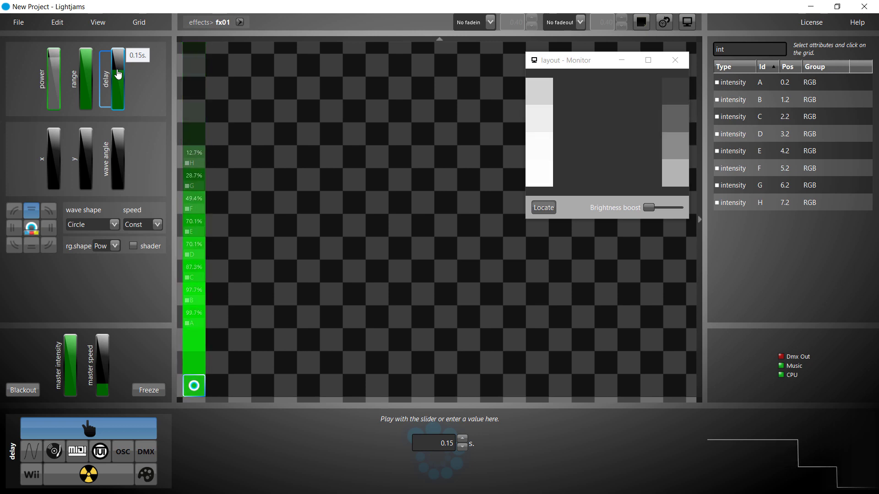
click(104, 23)
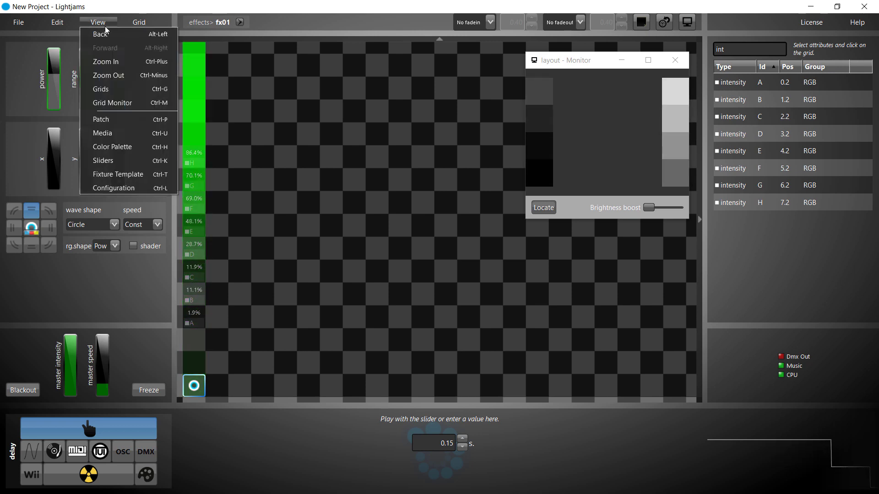
Step: Duplicate fx01 into two linked copies, fx02 and fx03
click(109, 89)
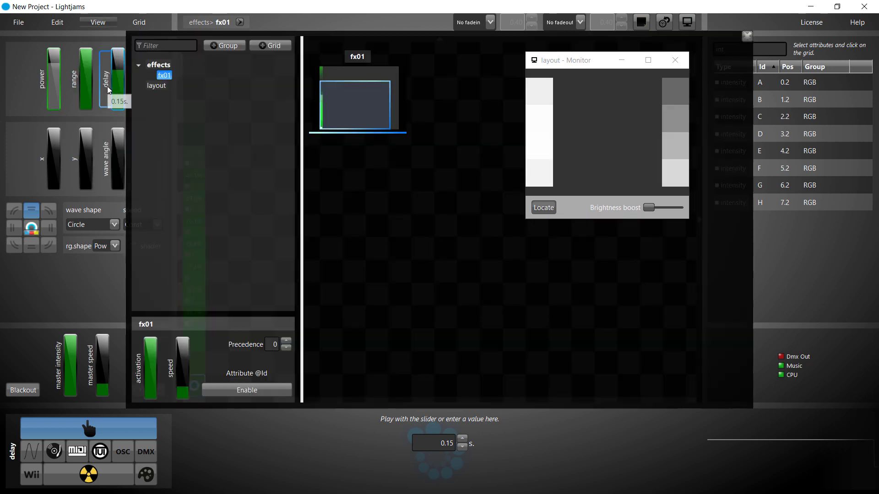
right_click(170, 80)
click(196, 96)
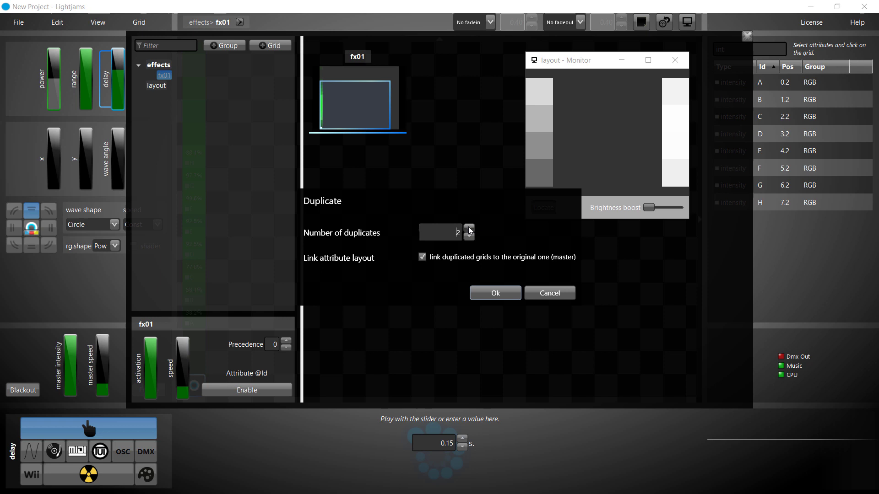
click(469, 228)
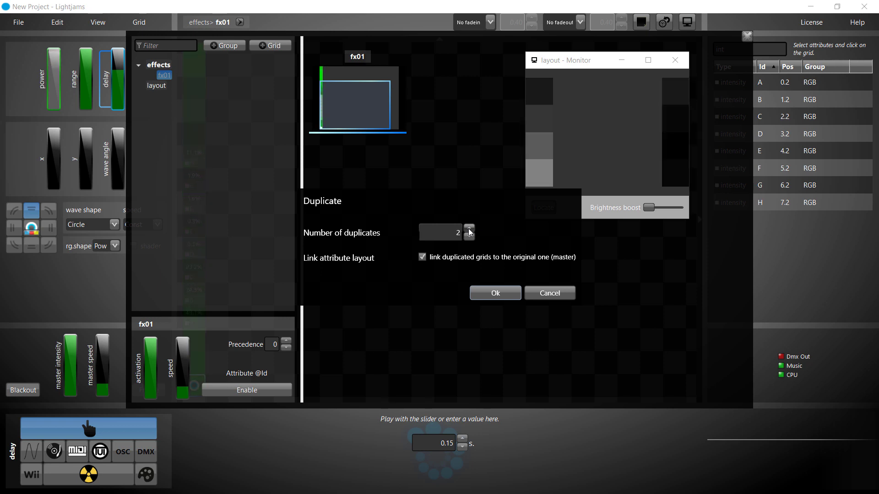
click(490, 295)
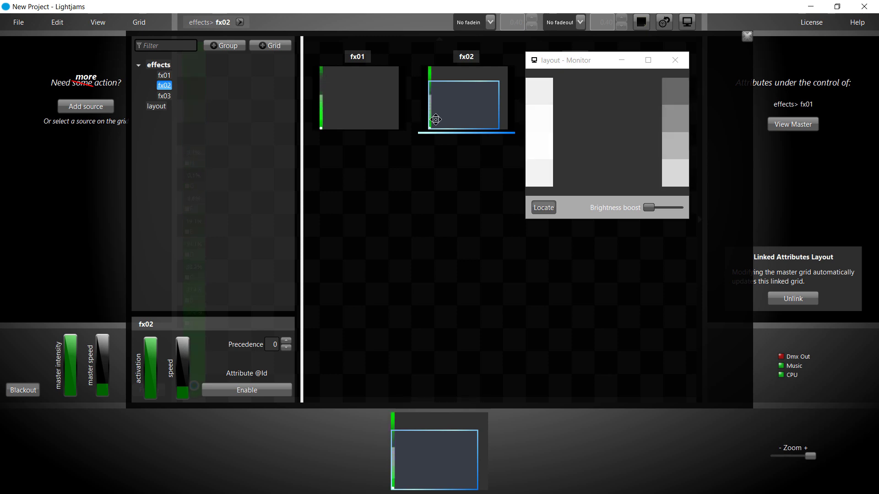
Step: Set fx01 and fx03 activation to 0%, then open fx02 for editing
click(163, 75)
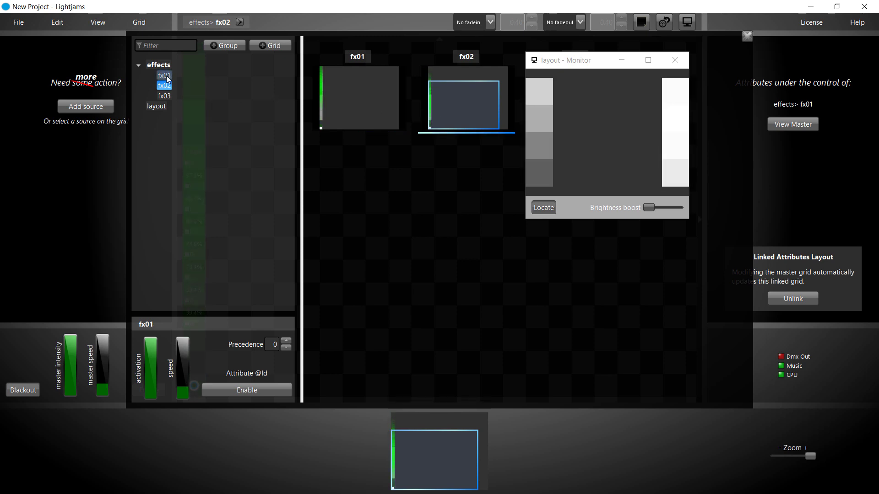
drag(151, 344, 153, 434)
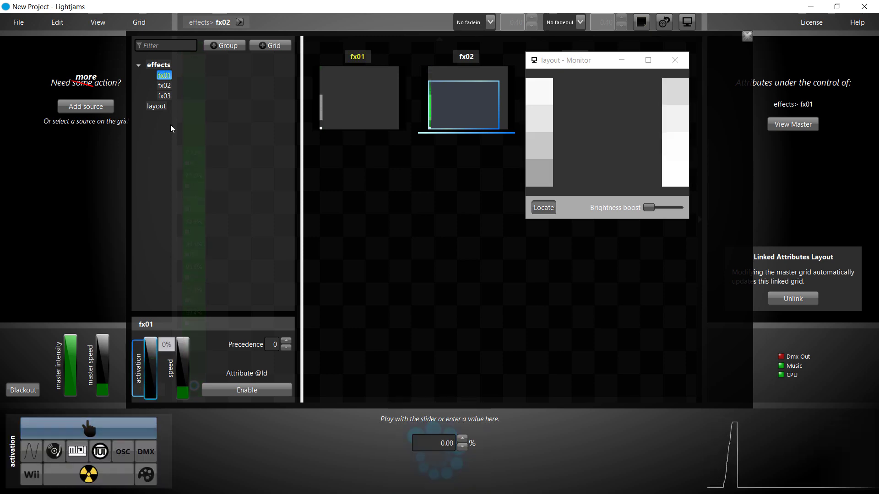
click(164, 96)
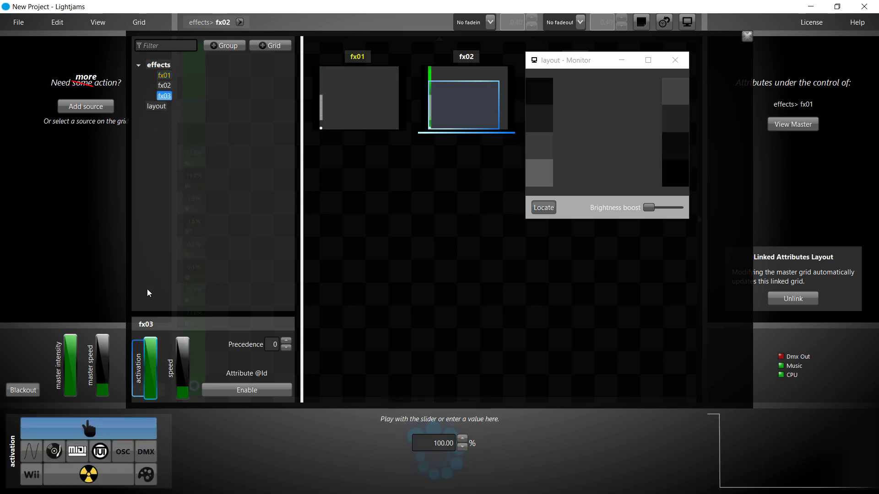
drag(151, 344, 145, 450)
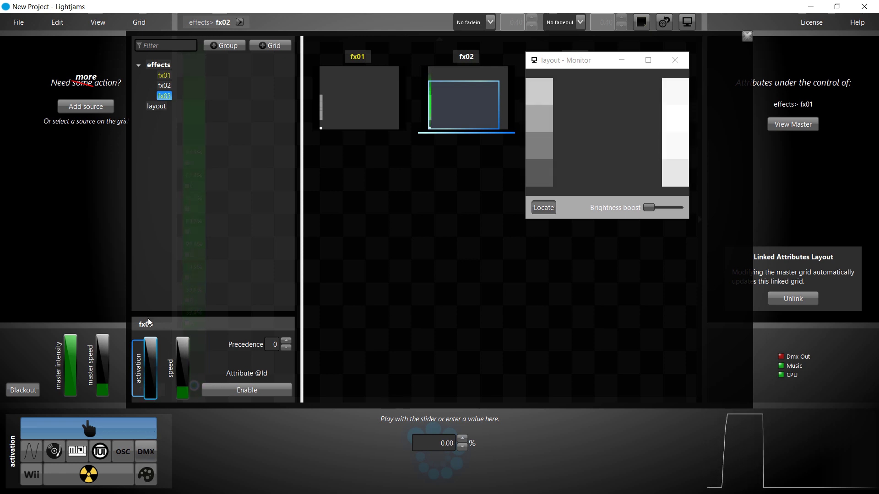
click(166, 86)
double_click(443, 111)
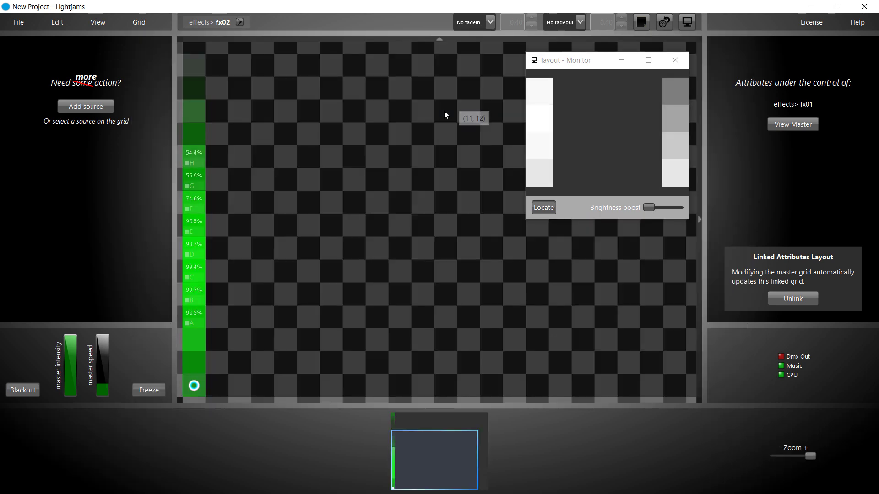
Step: Change fx02's circle source power from a sine to a square wave
click(191, 393)
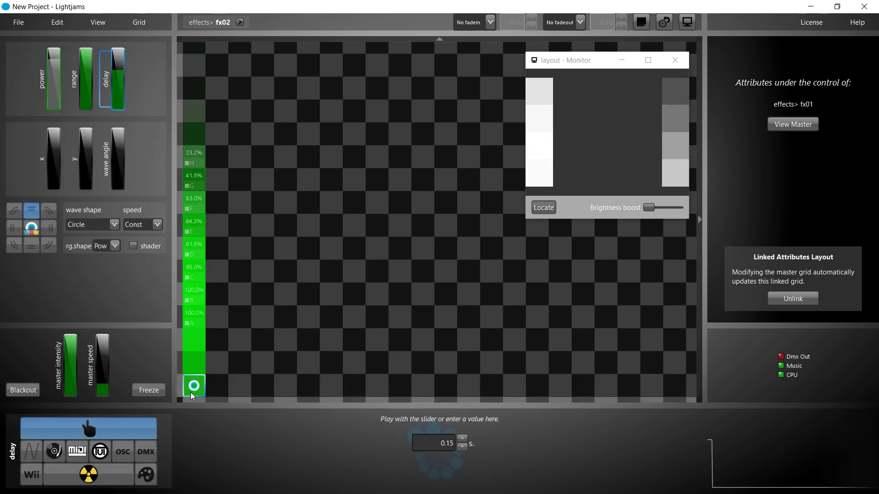
click(40, 79)
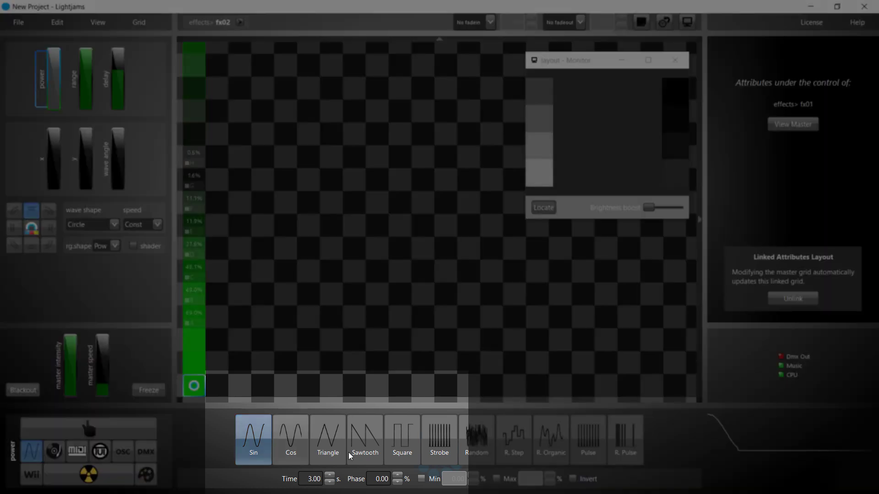
click(402, 452)
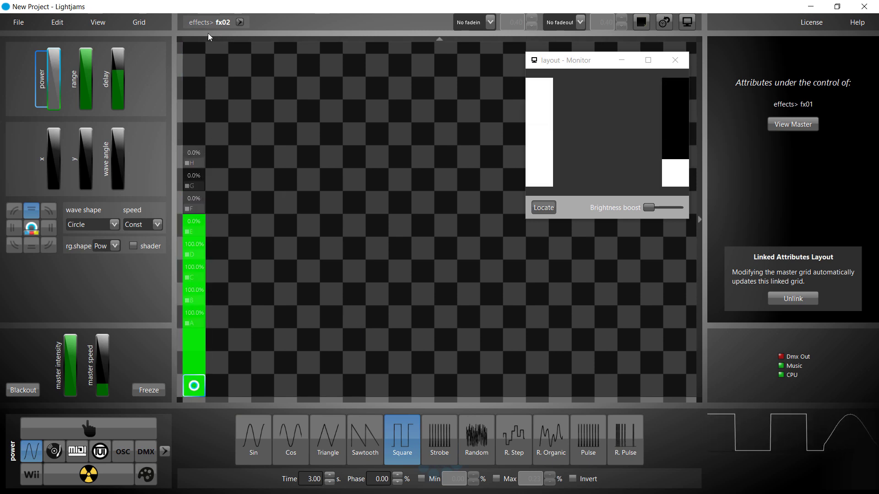
click(105, 24)
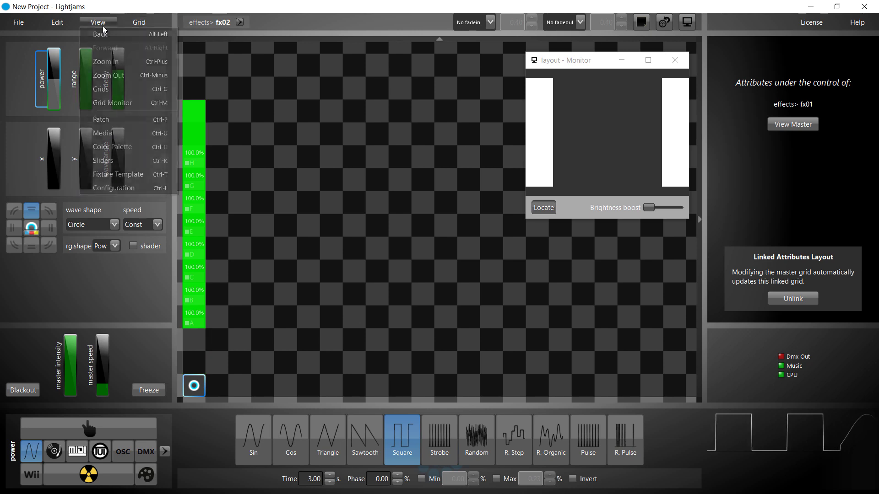
Step: In the grids overview, drop fx02's activation to 0%, raise fx03's, and open the fx03 grid
click(127, 91)
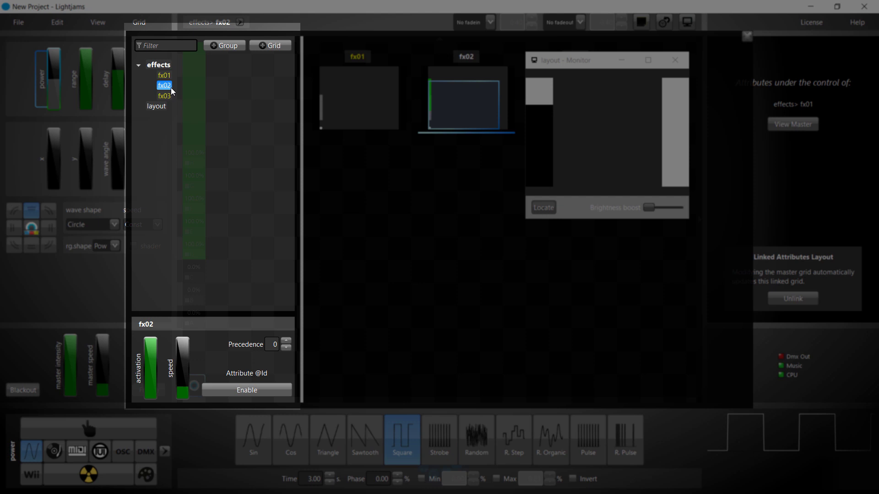
mouse_move(158, 376)
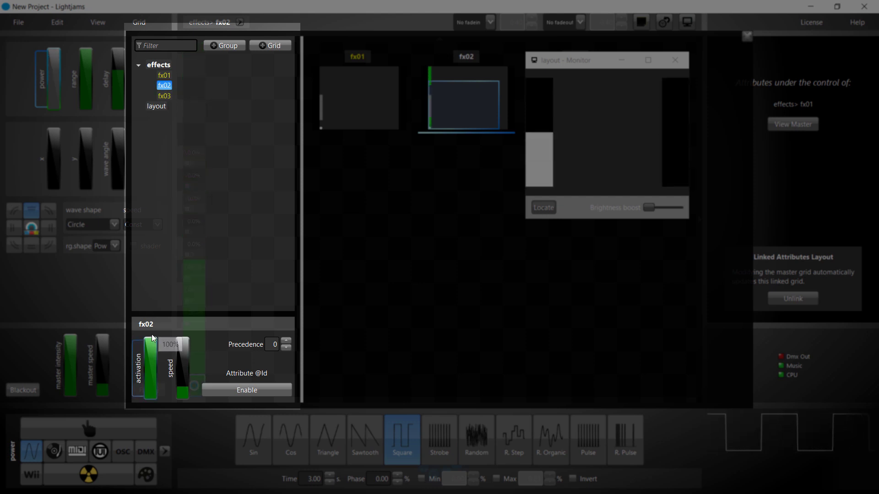
drag(157, 376, 155, 405)
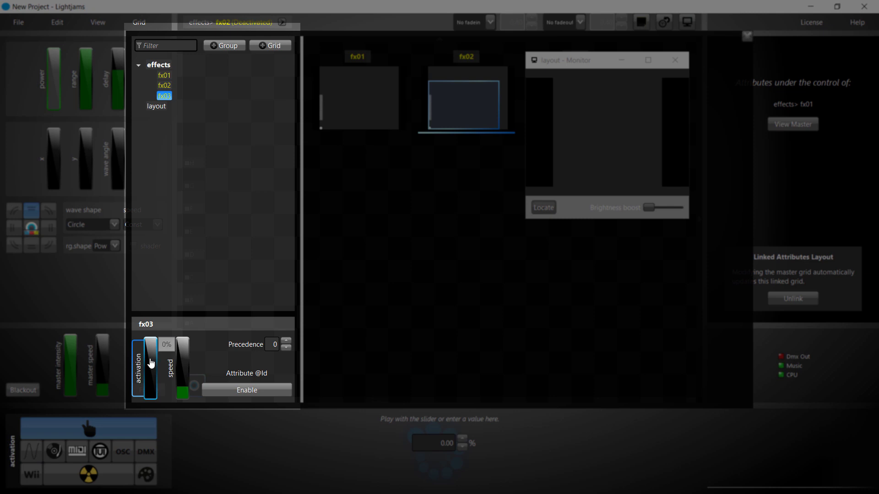
drag(151, 363, 151, 315)
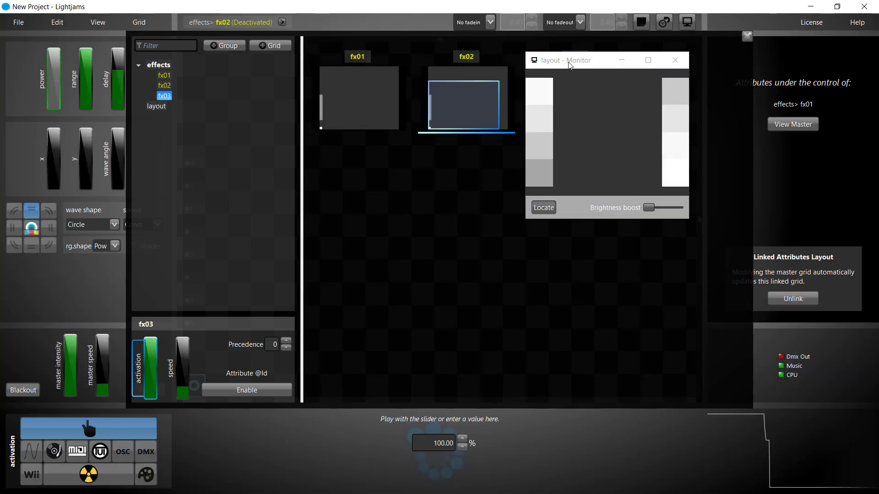
double_click(164, 98)
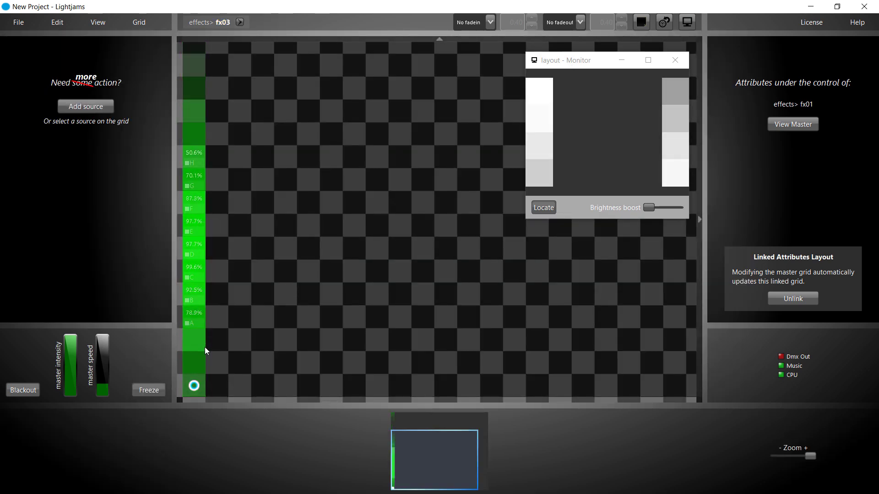
Step: Give fx03's source a Random power wave with zero delay
click(192, 387)
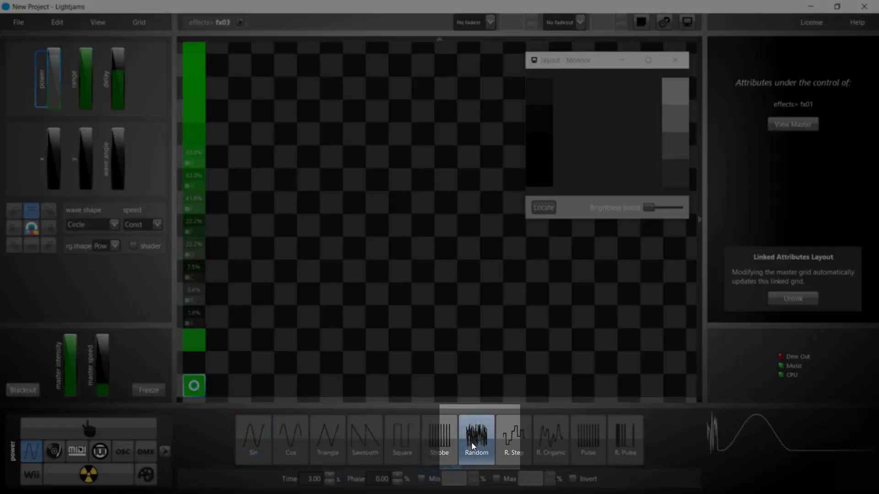
click(471, 443)
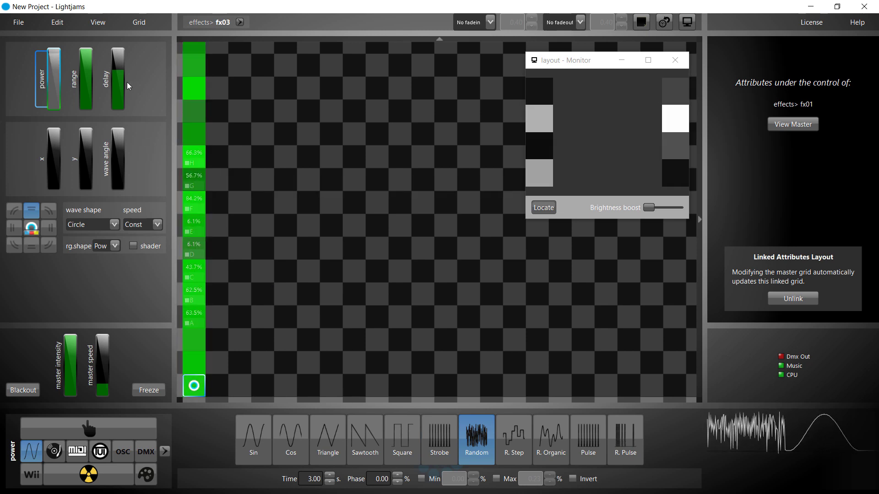
drag(118, 80, 105, 167)
mouse_move(105, 165)
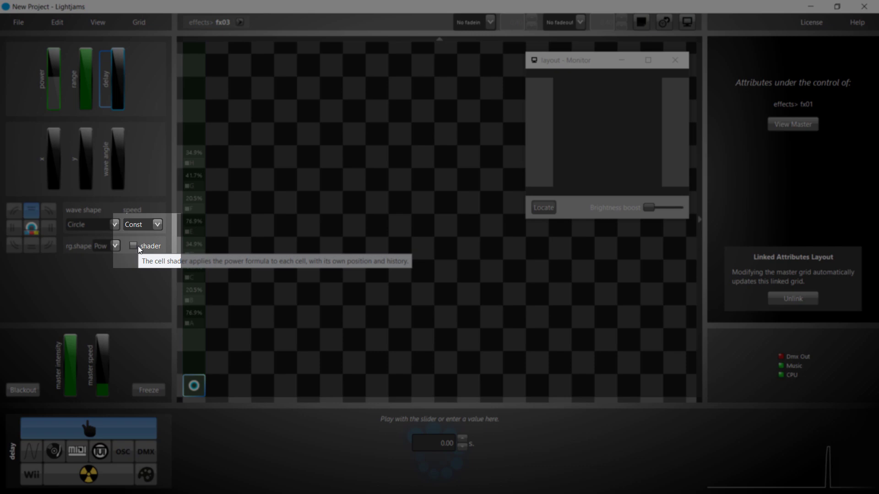
Step: Turn on per-cell shading and spread the power wave in all directions
click(133, 246)
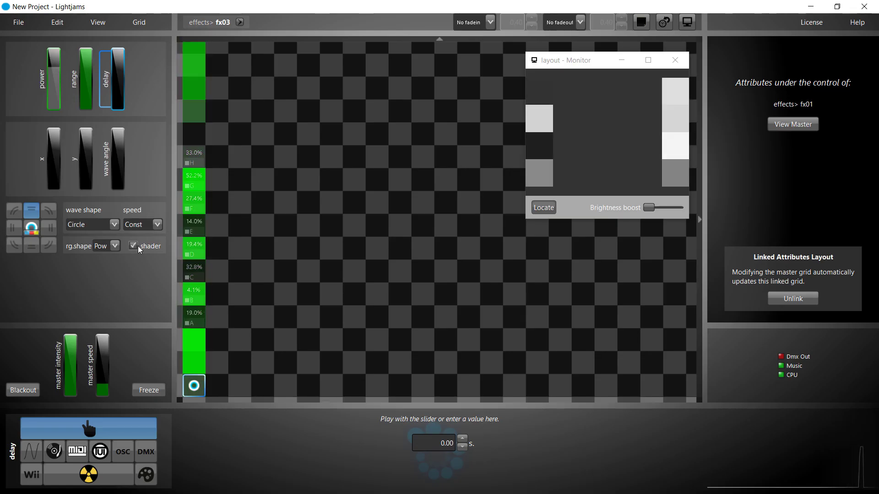
click(31, 227)
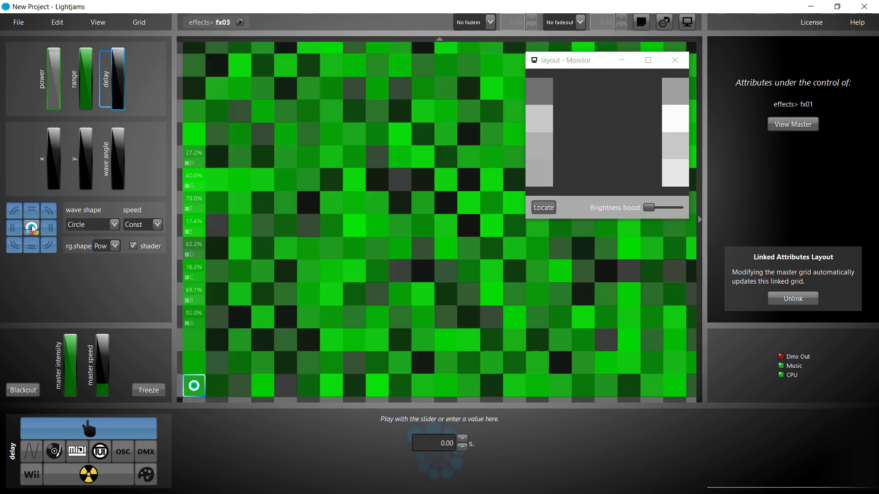
click(149, 246)
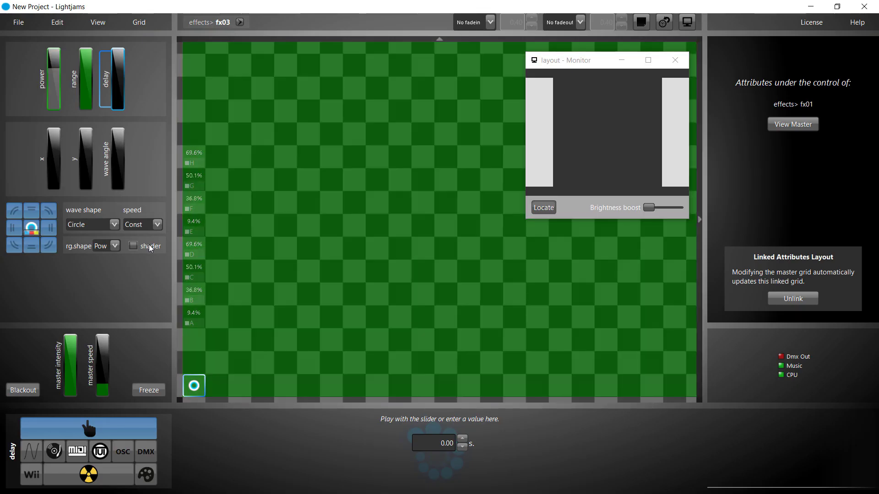
click(150, 246)
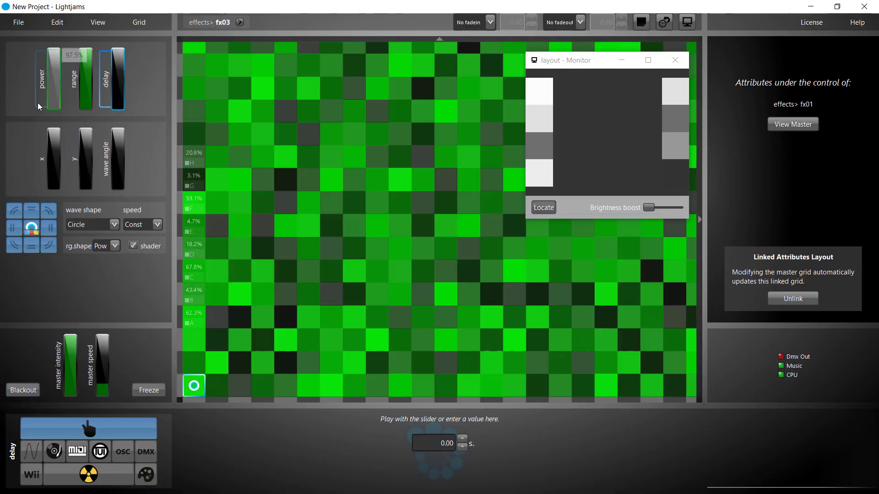
click(38, 102)
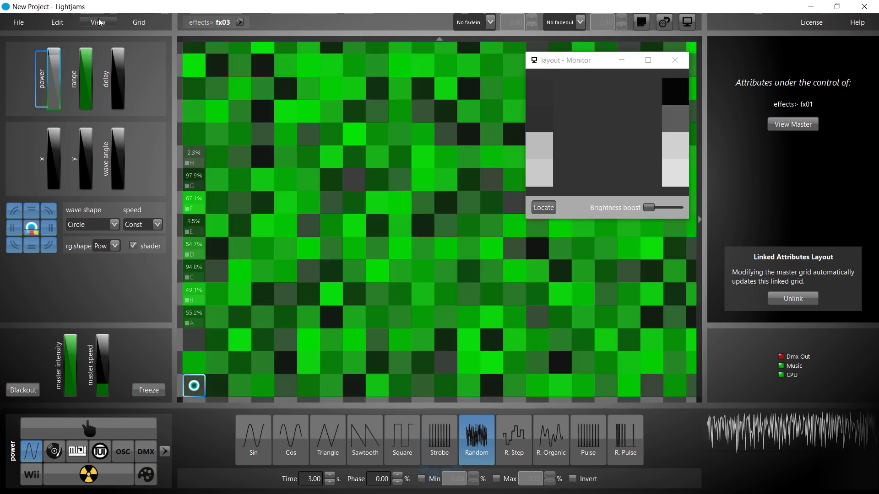
click(98, 22)
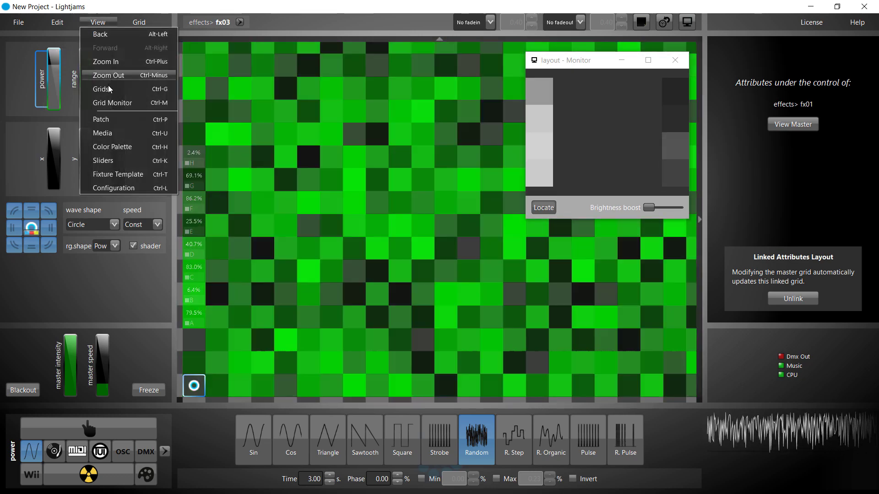
Step: In the grids overview, test the fx01, fx02 and fx03 activations and leave all at 0%
click(110, 89)
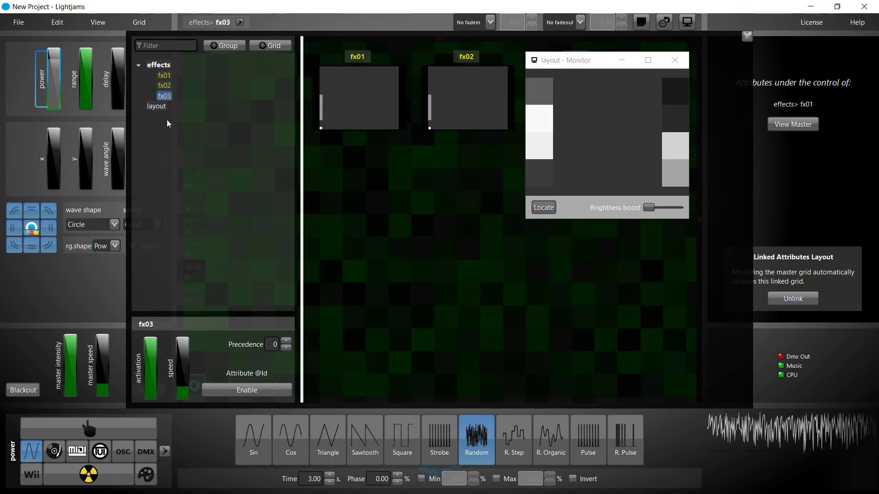
drag(150, 348, 148, 451)
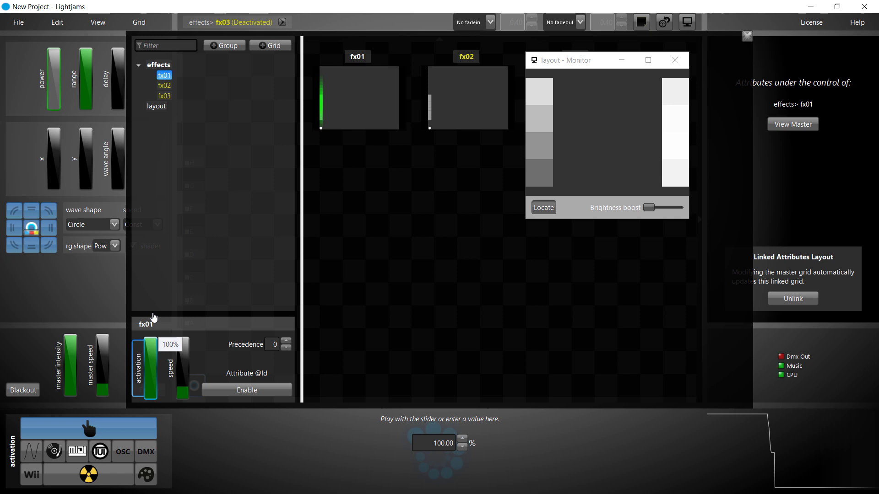
drag(154, 319, 151, 397)
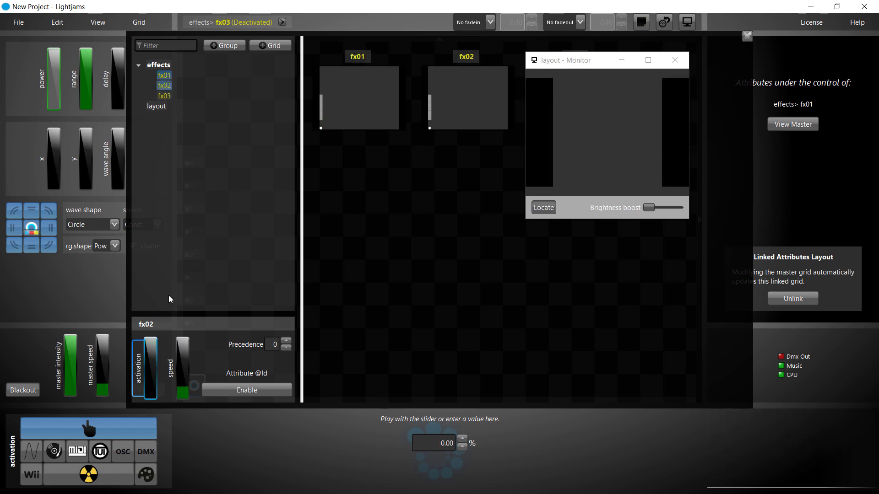
drag(154, 374, 155, 326)
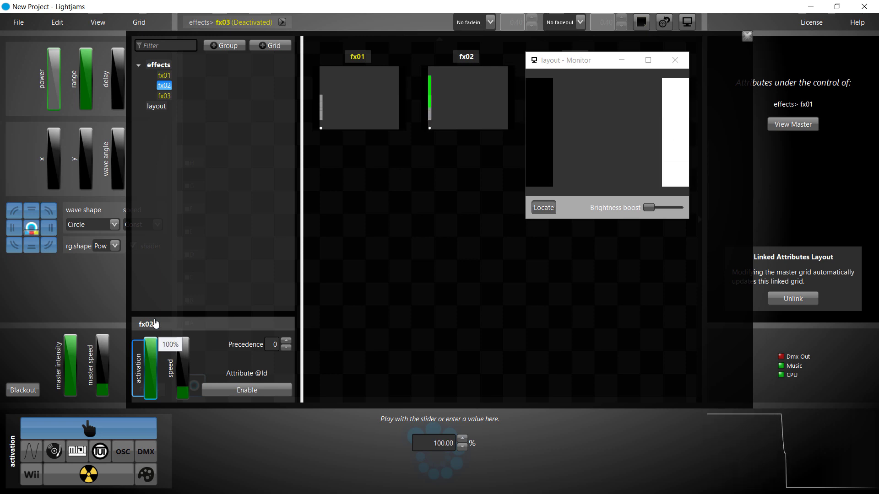
drag(156, 323, 151, 403)
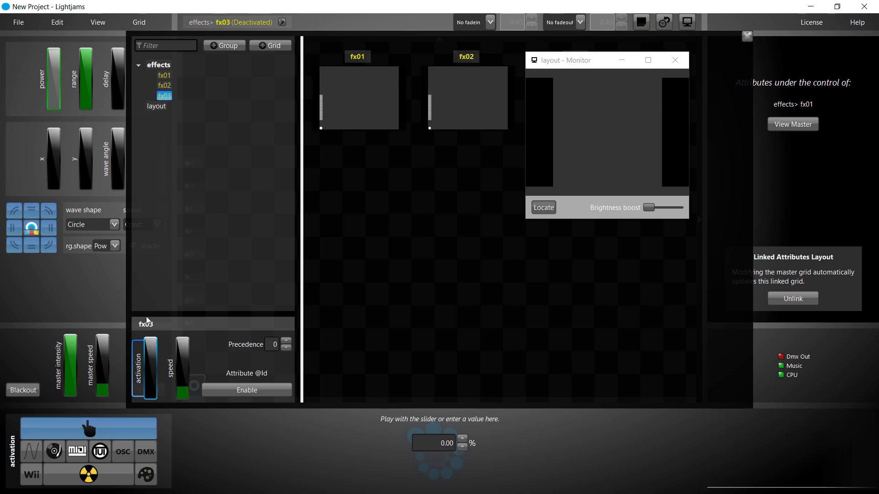
drag(152, 375, 151, 300)
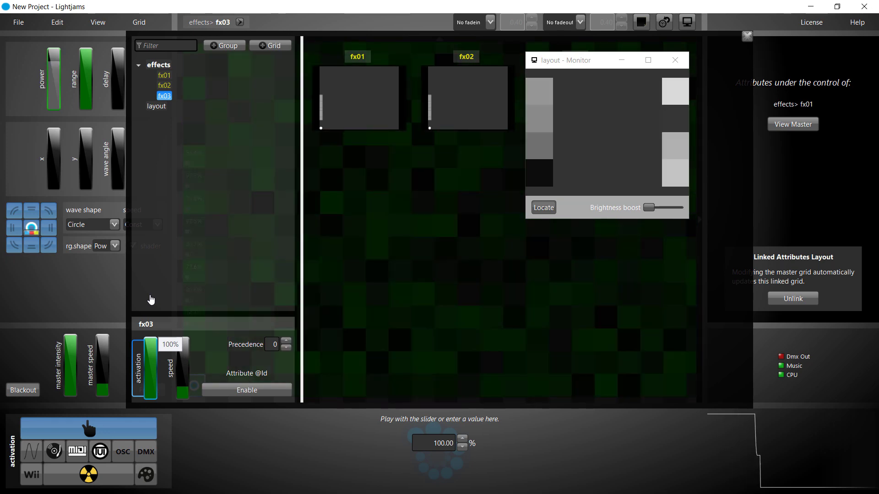
drag(151, 300, 149, 452)
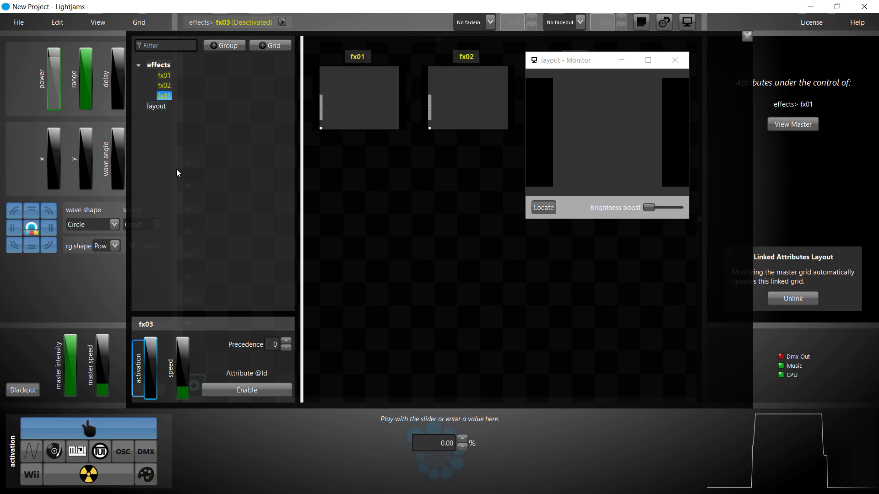
Step: Create a new grid and rename it 'sequencer'
click(267, 46)
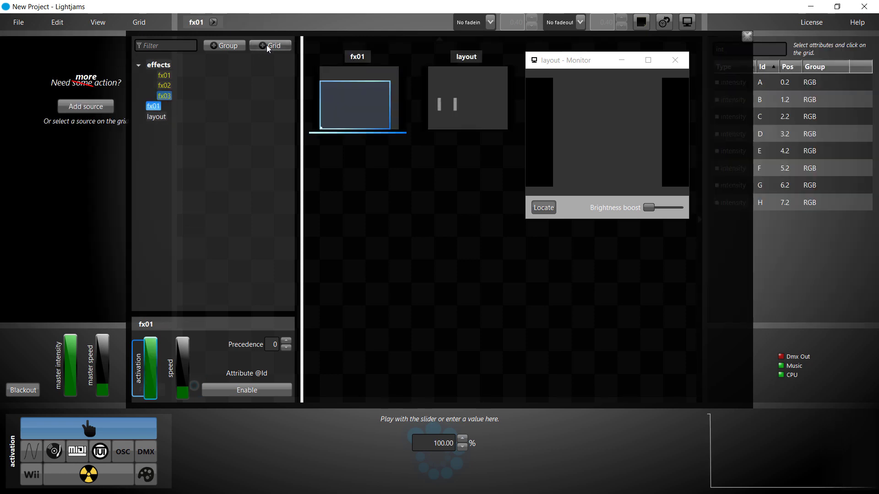
right_click(155, 109)
click(173, 112)
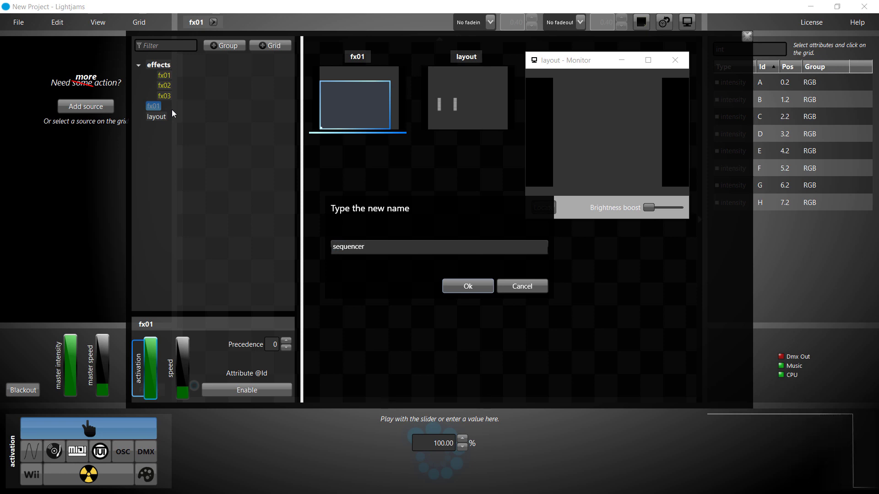
key(Return)
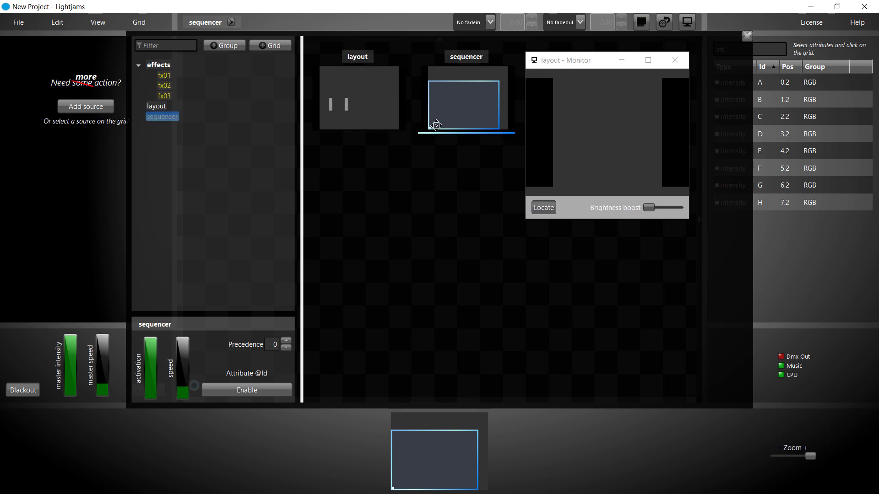
Step: Resize the sequencer grid to 3 cells wide by 20 tall
click(436, 124)
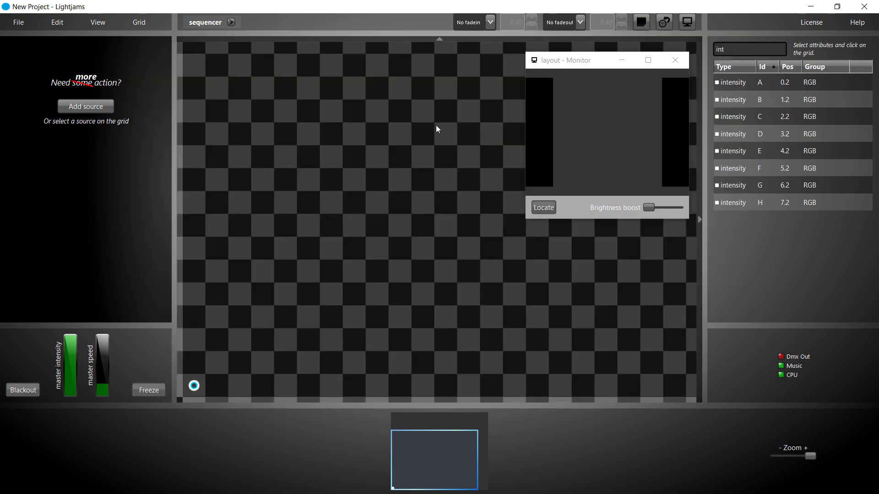
click(142, 25)
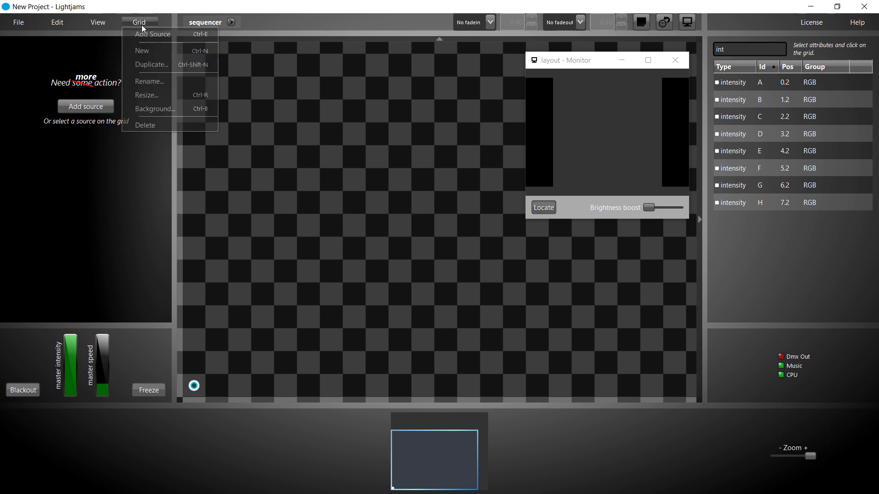
click(152, 95)
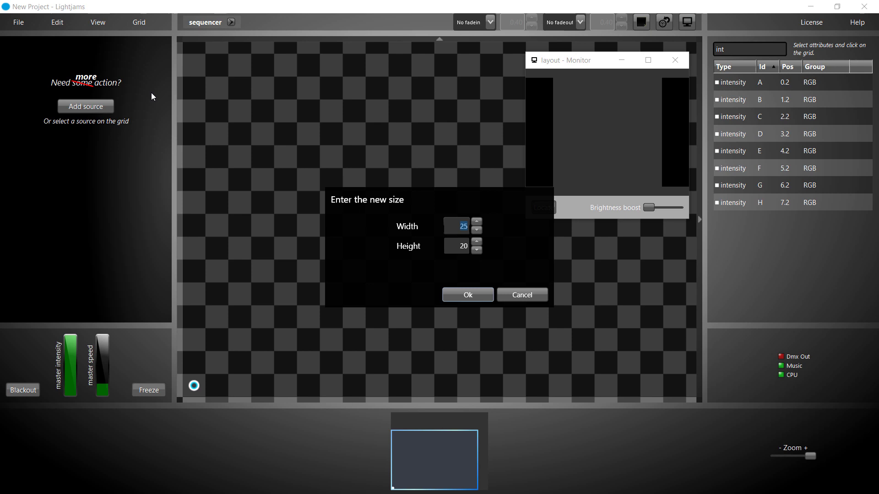
click(463, 293)
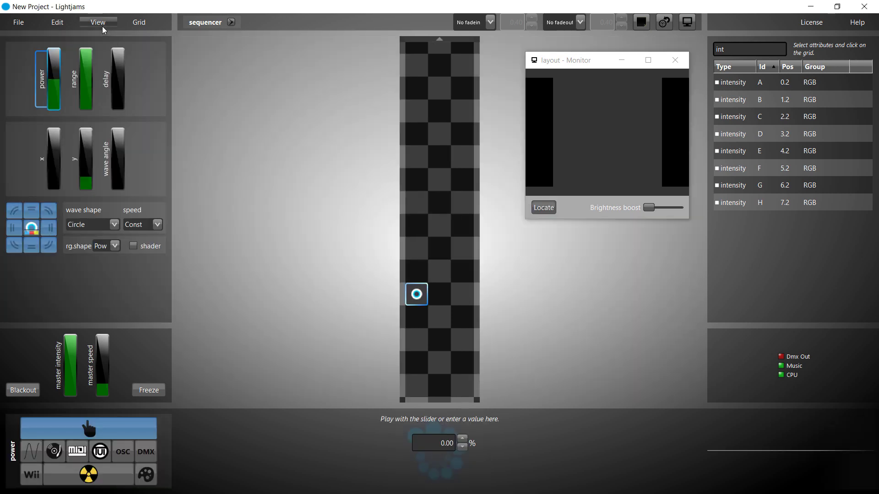
click(102, 27)
click(105, 92)
click(165, 76)
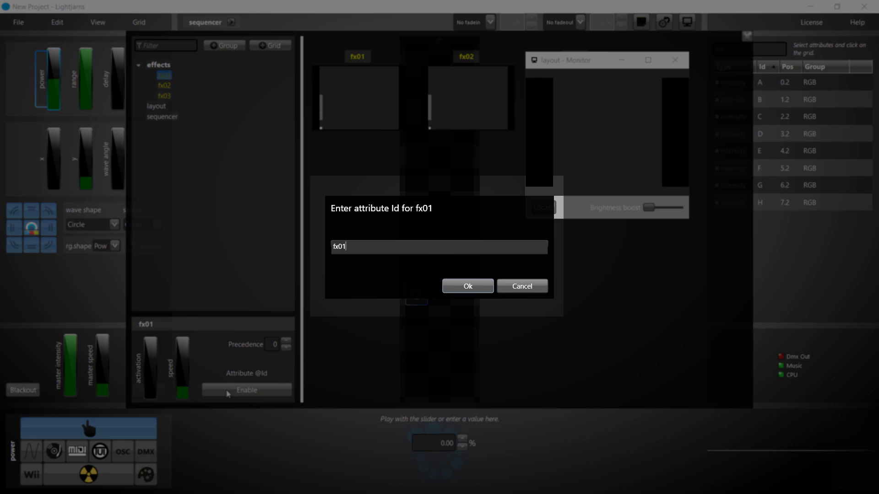
key(Return)
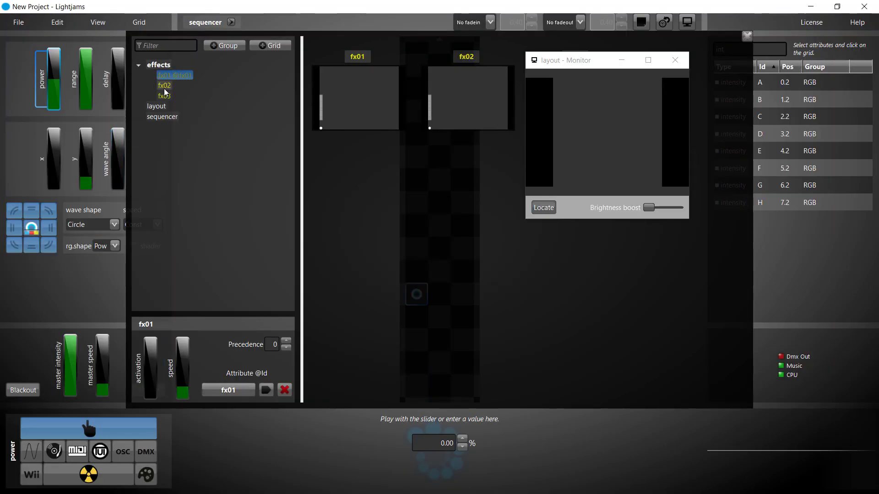
click(234, 389)
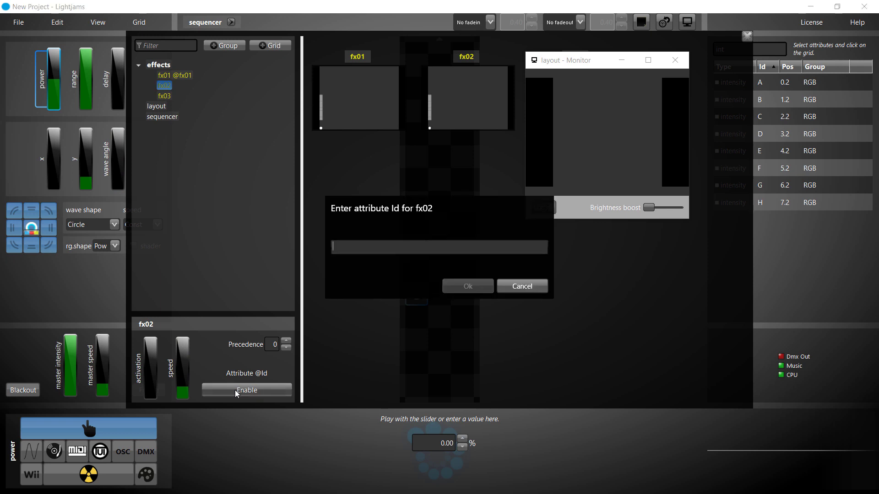
text(fx02)
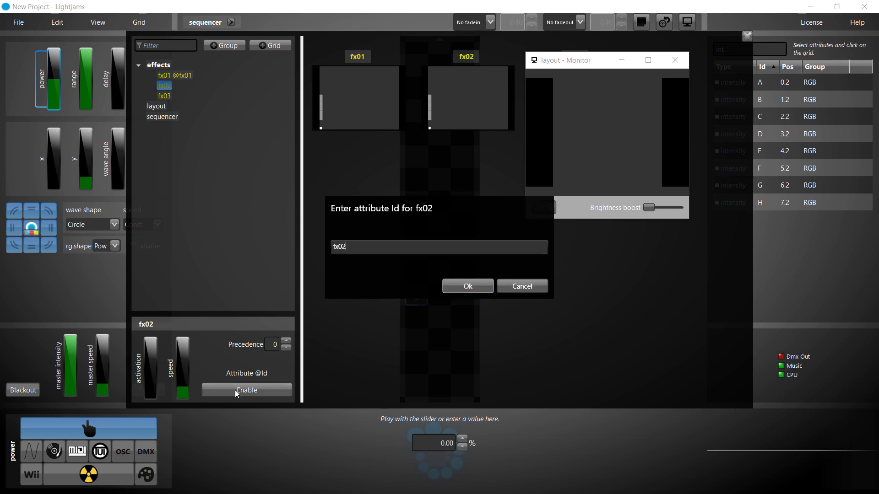
key(Return)
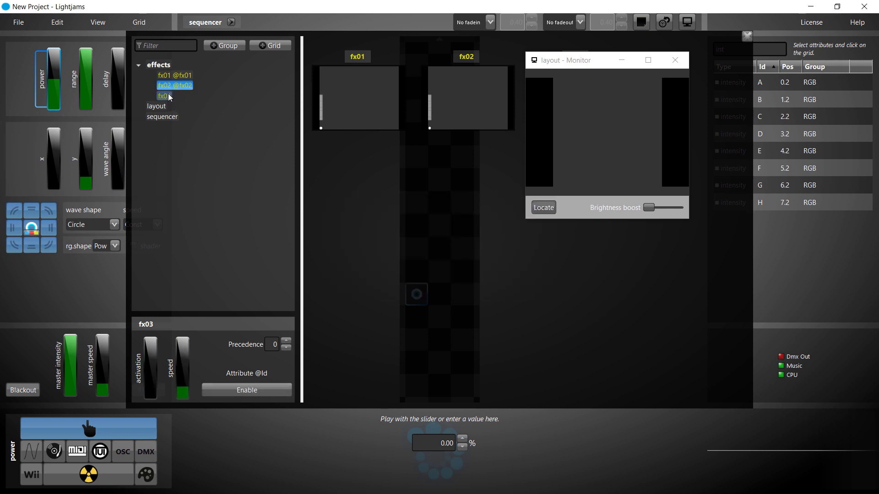
click(243, 391)
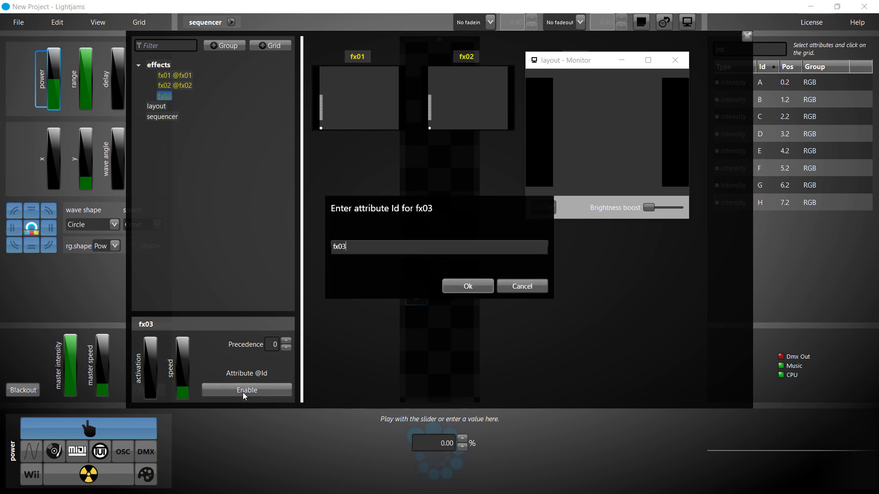
text(fx03)
key(Return)
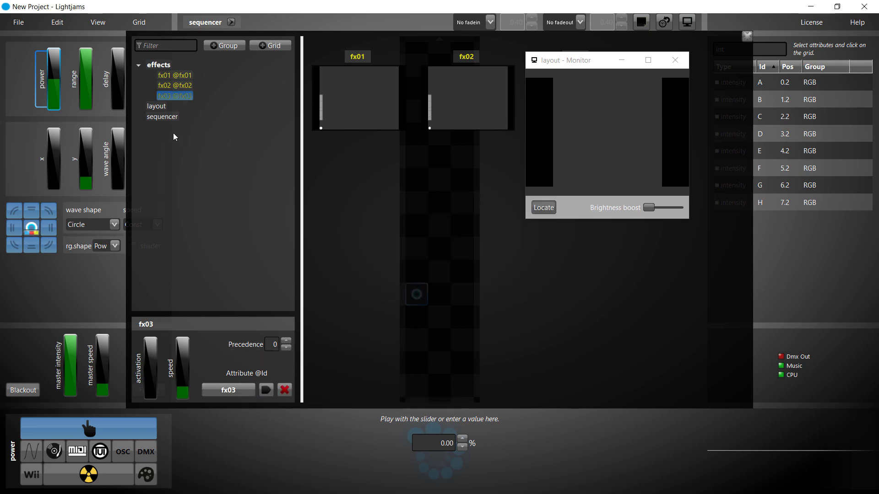
double_click(165, 117)
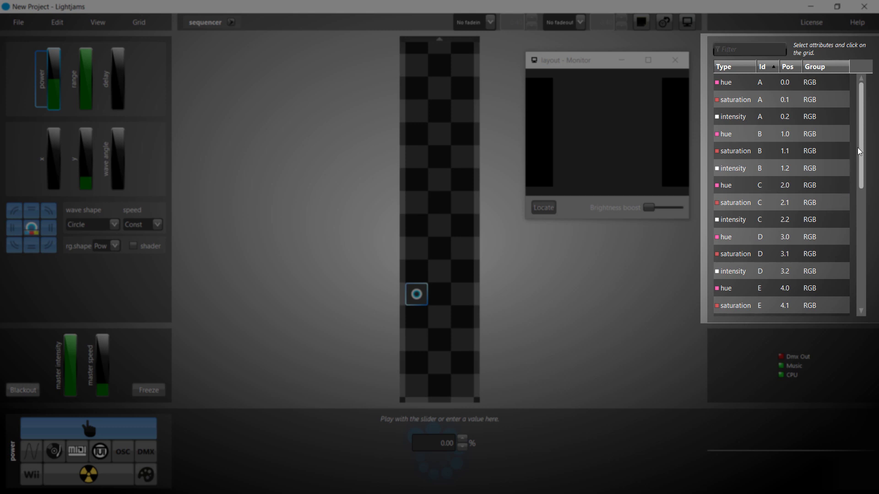
Step: Place the fx01, fx02 and fx03 activation attributes side by side along the sequencer's bottom row
scroll(859, 148, down, 1)
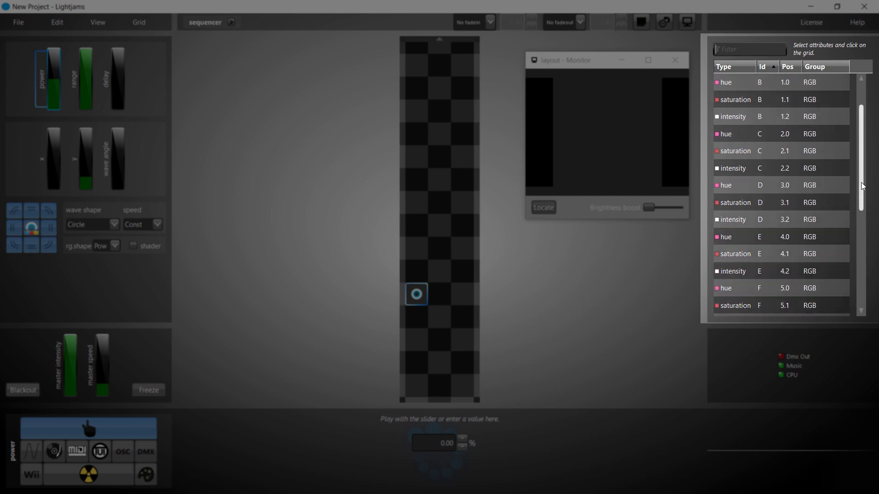
drag(863, 186, 868, 303)
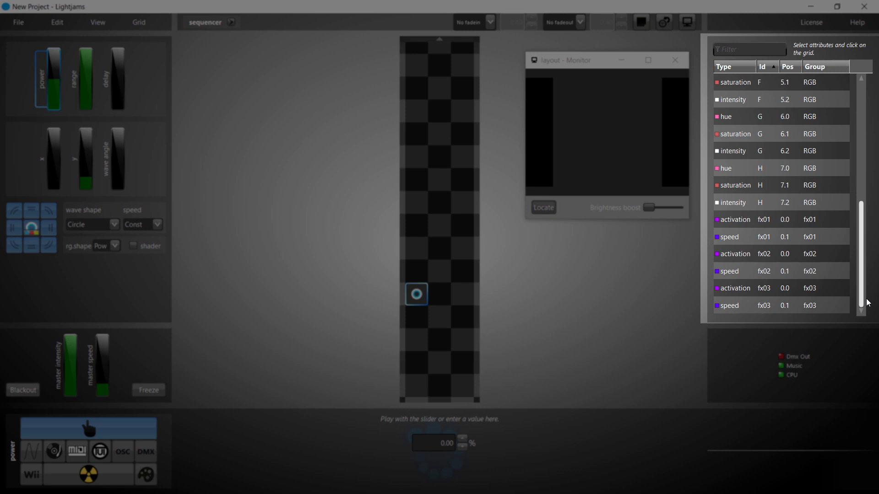
click(772, 220)
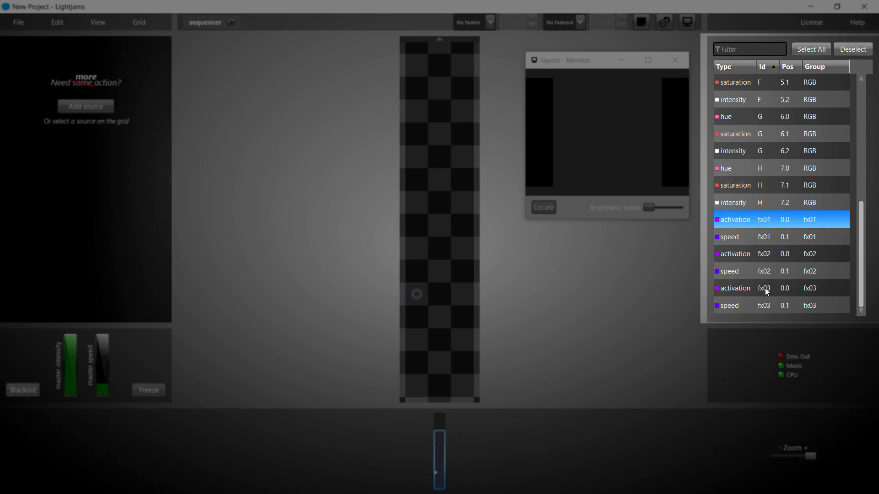
click(749, 257)
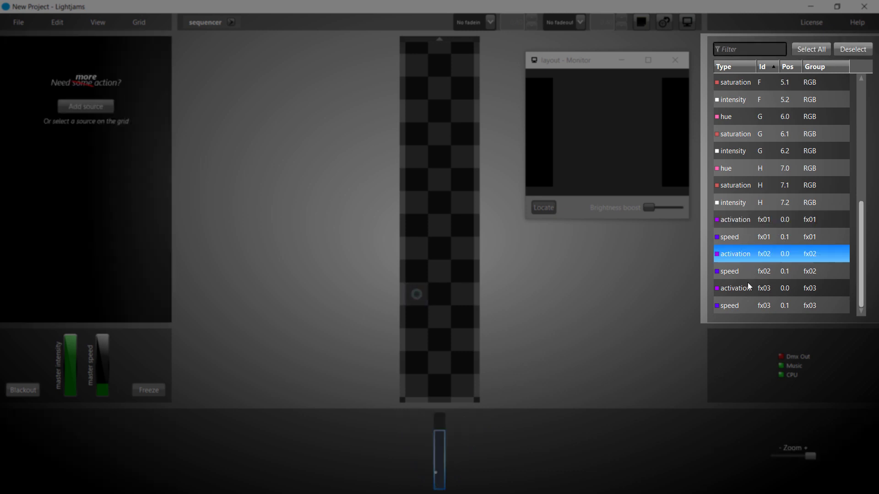
click(749, 286)
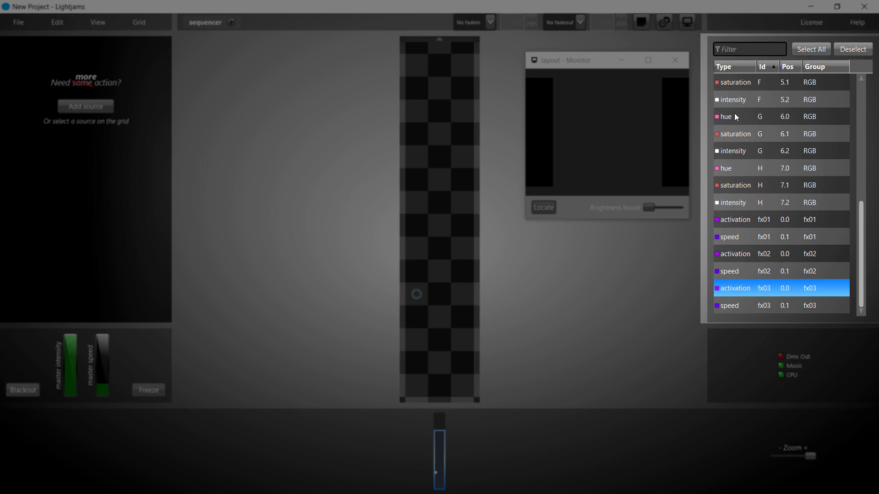
click(747, 54)
click(754, 82)
shift+click(753, 117)
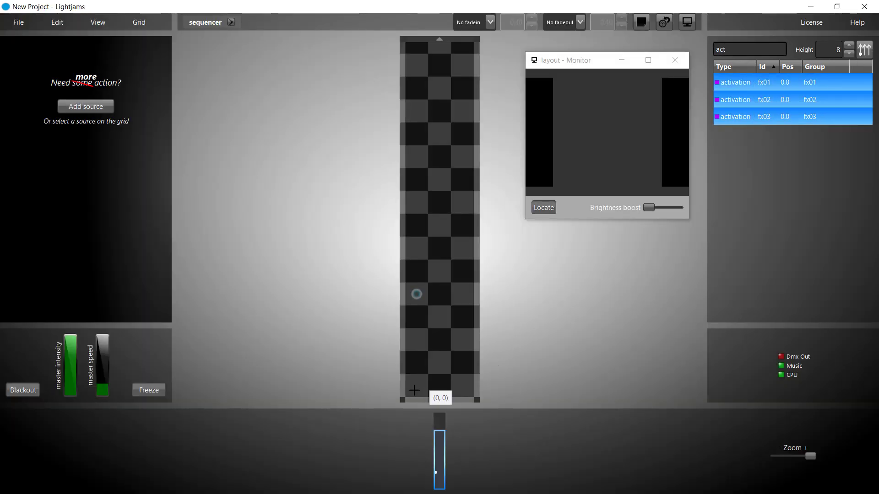
click(438, 333)
drag(421, 342, 433, 384)
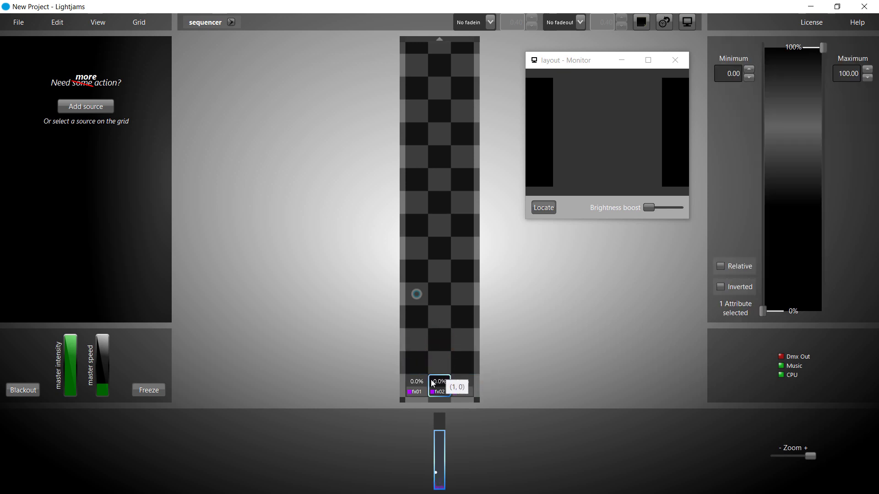
Step: Set the sequencer source's range to 0% and turn its power up
click(417, 294)
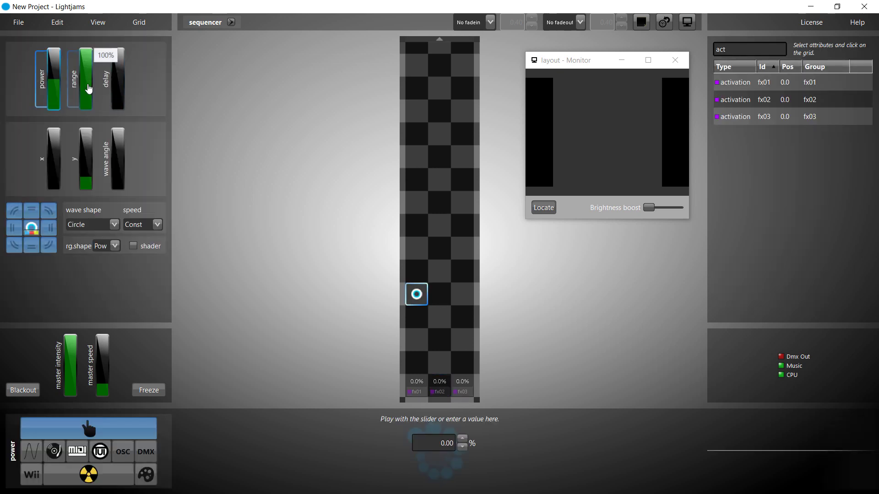
drag(86, 68, 86, 109)
drag(53, 68, 54, 50)
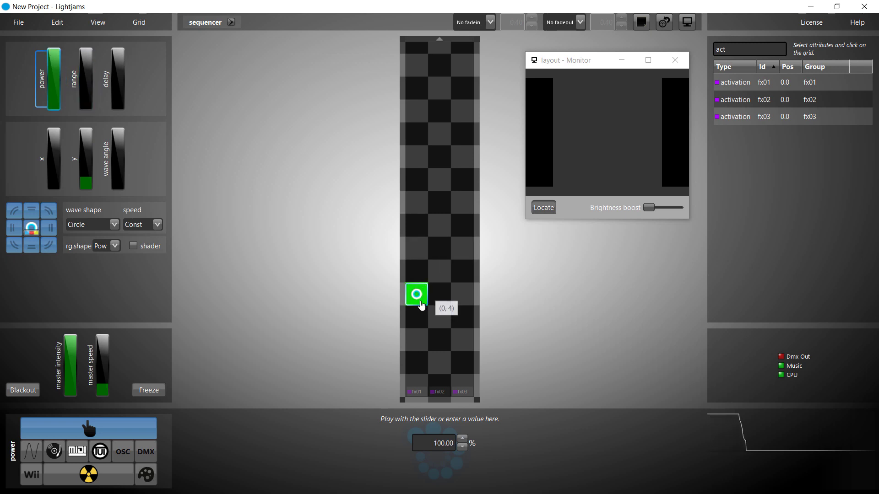
Step: Test the source over each fx cell, then park it above fx01 with a new wave direction
drag(419, 372, 420, 390)
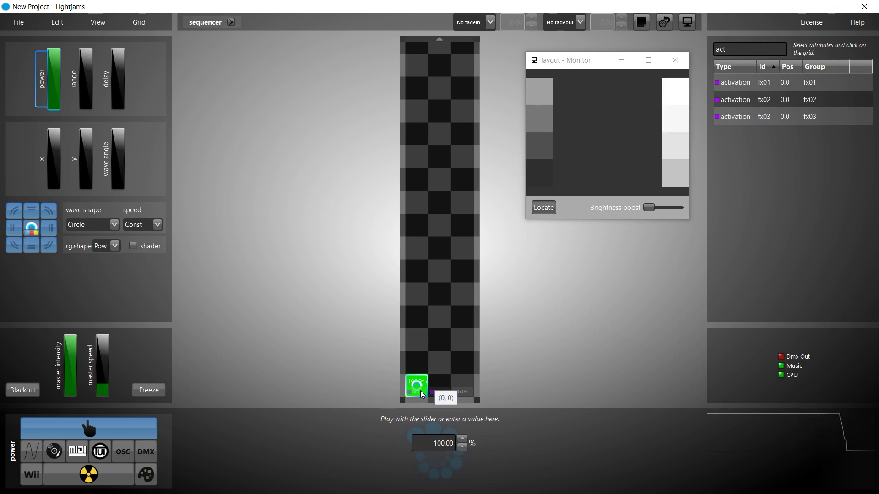
click(437, 394)
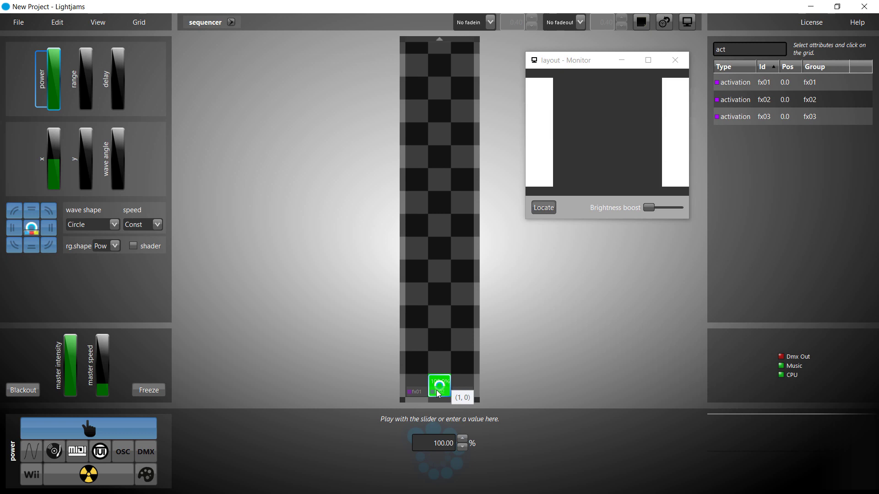
click(464, 389)
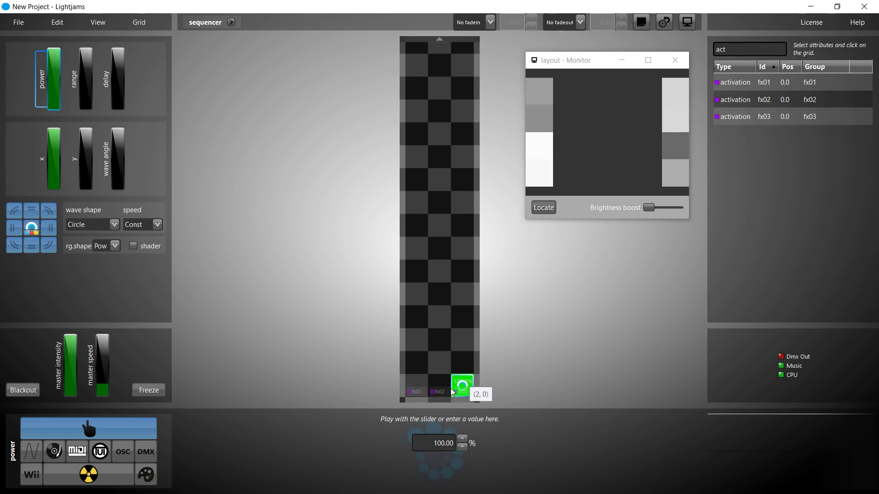
click(445, 392)
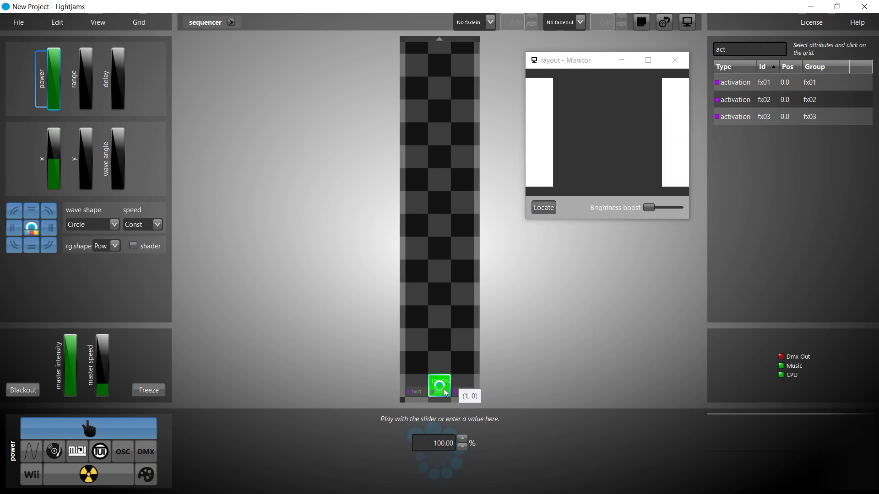
drag(434, 376, 423, 350)
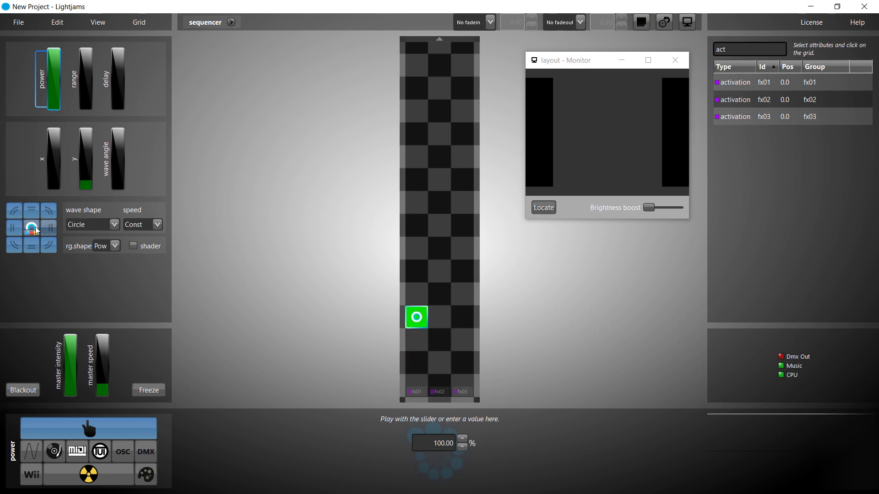
click(33, 244)
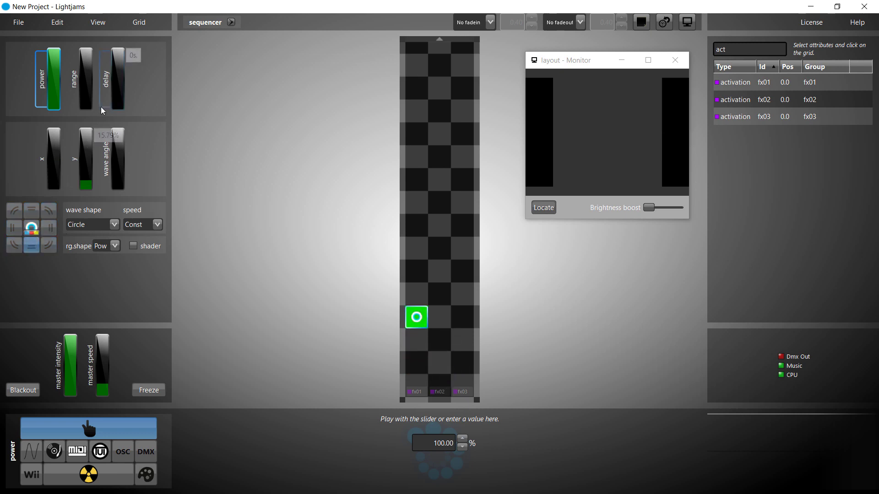
Step: Raise the source's range to 100% and drive its x position with a 6-second sawtooth
drag(87, 102, 85, 22)
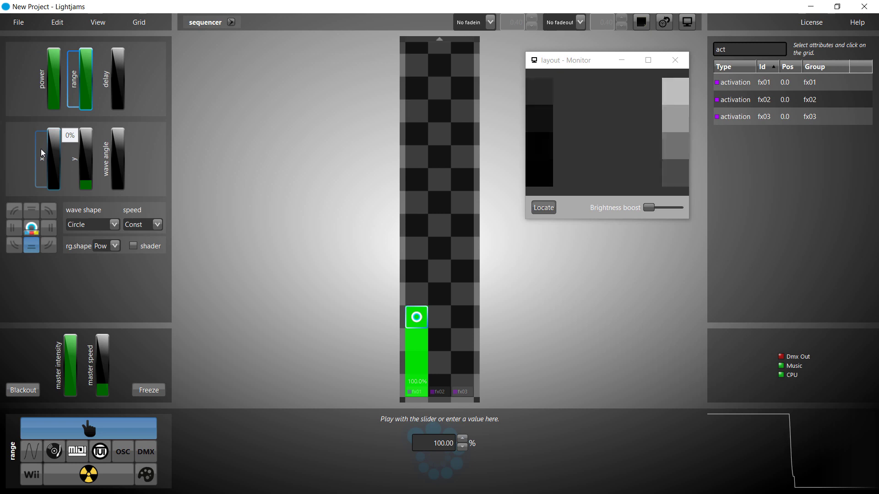
click(41, 150)
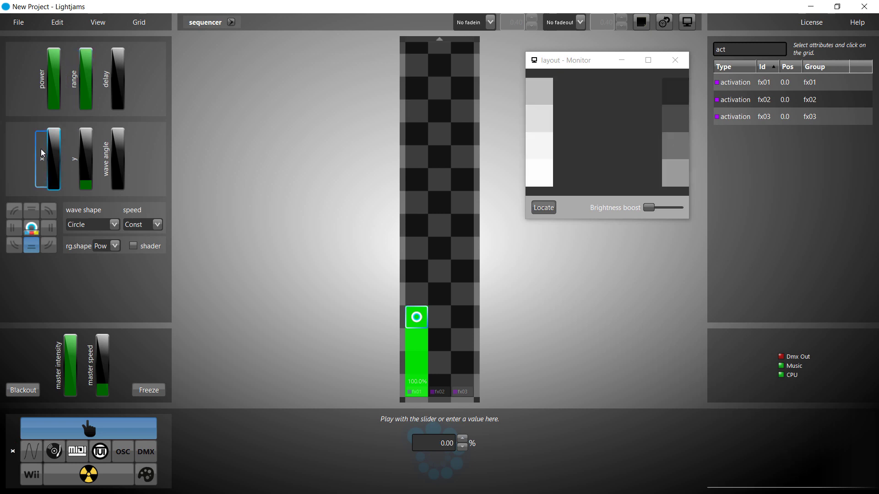
click(32, 449)
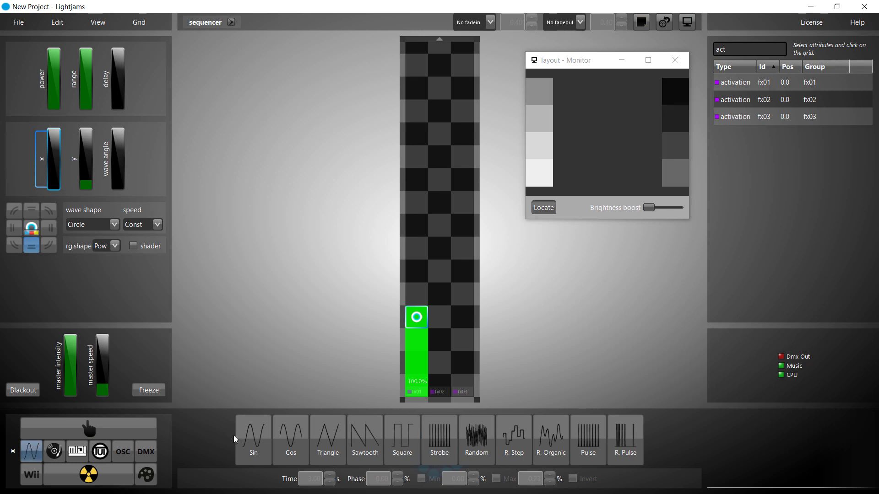
click(360, 442)
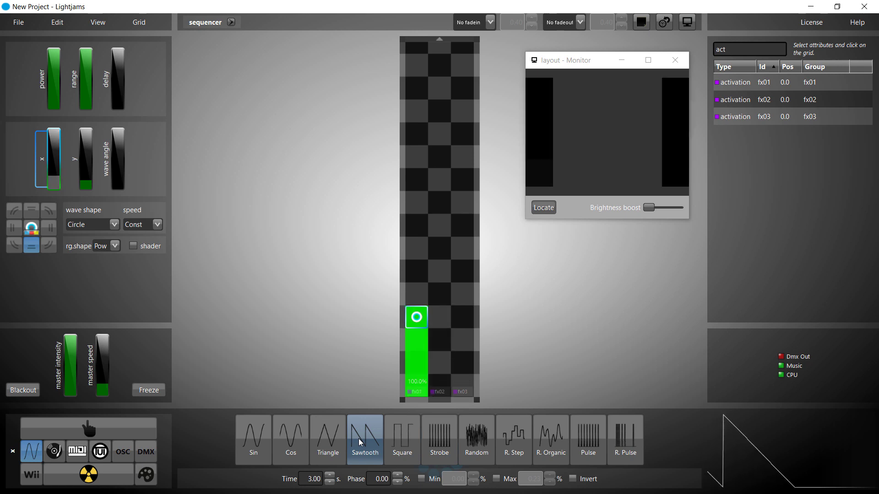
double_click(306, 476)
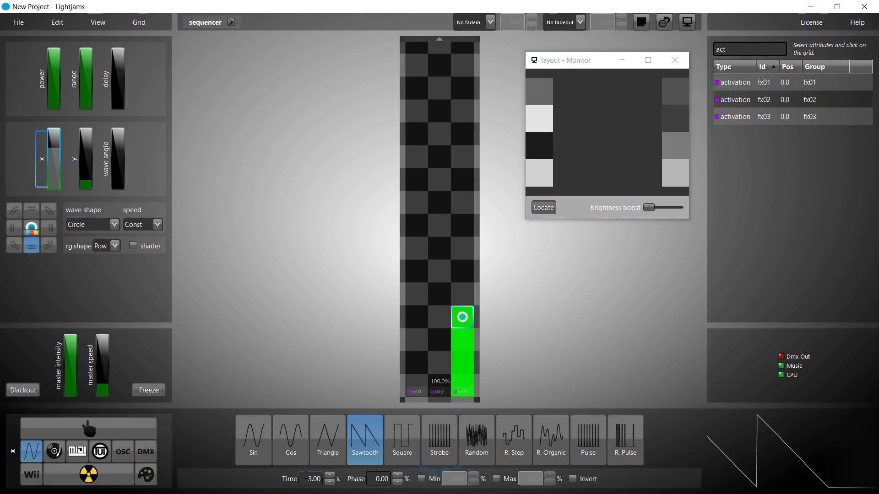
text(6)
key(Return)
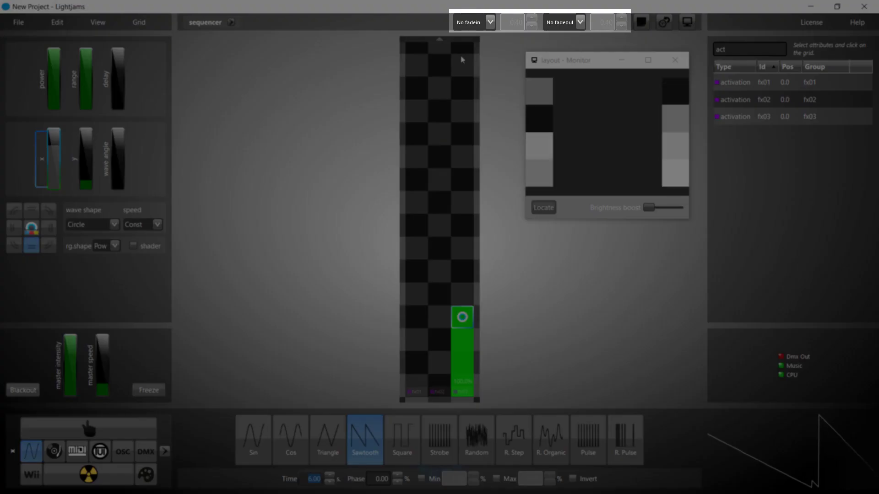
Step: Use sigmoid fade-in and fade-out curves, each with a 1-second duration
click(472, 27)
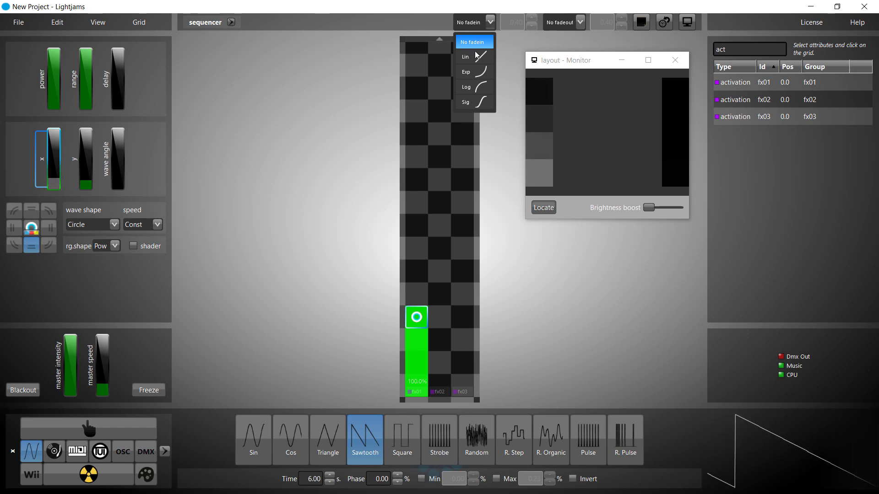
click(479, 101)
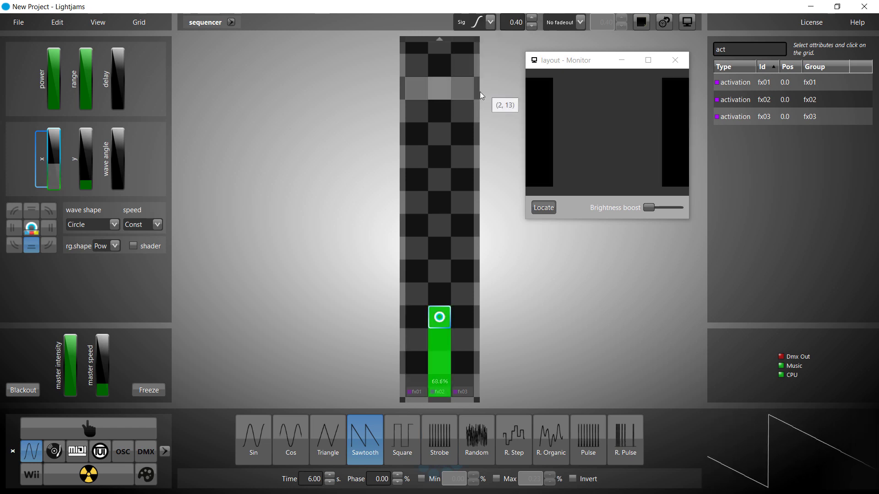
click(557, 23)
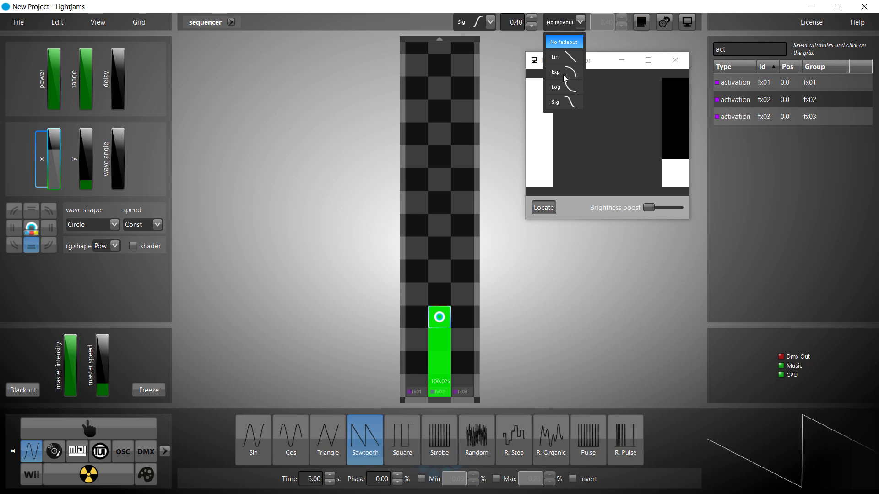
click(568, 103)
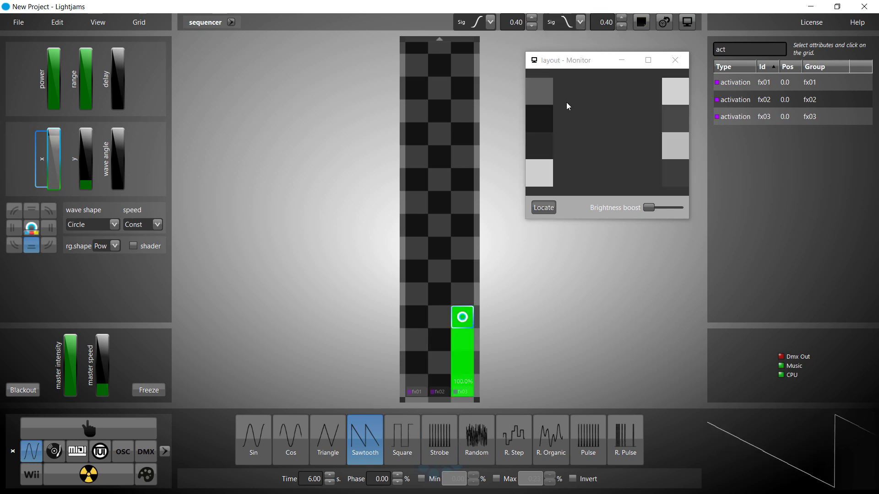
triple_click(509, 23)
text(1)
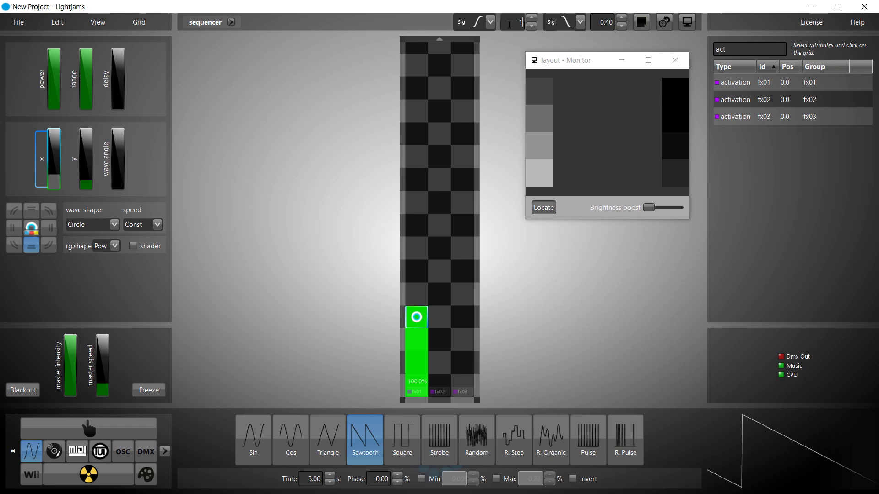
triple_click(597, 22)
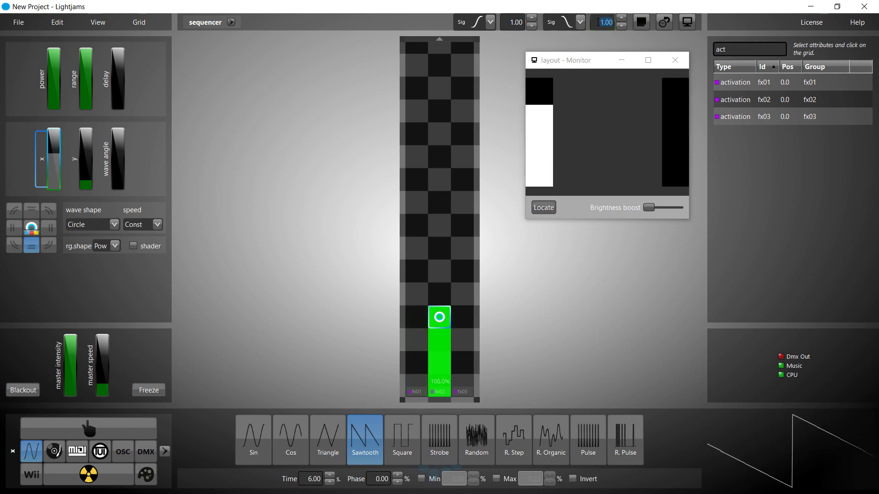